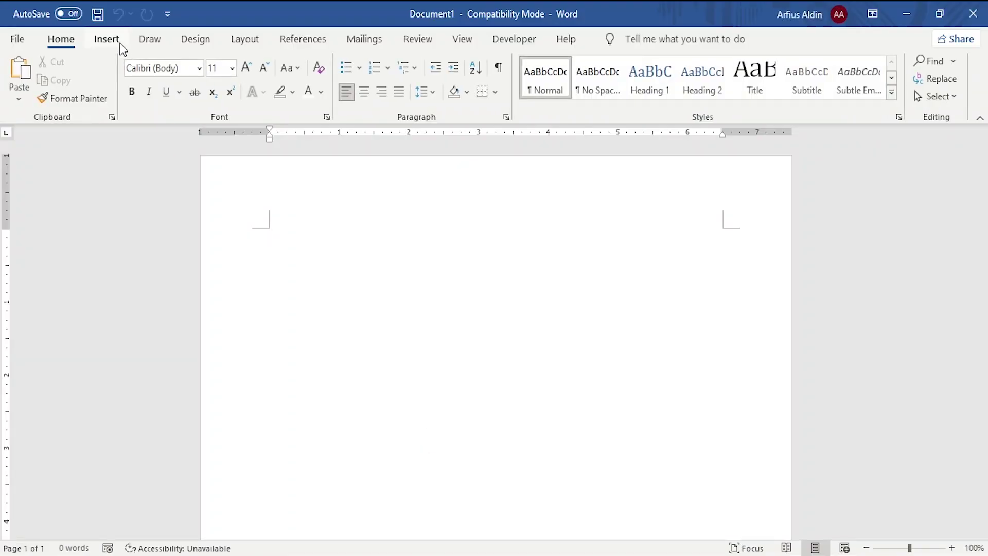
- Draw a text box near the top of the page and type 'E-Freelancing.com' in it
click(111, 39)
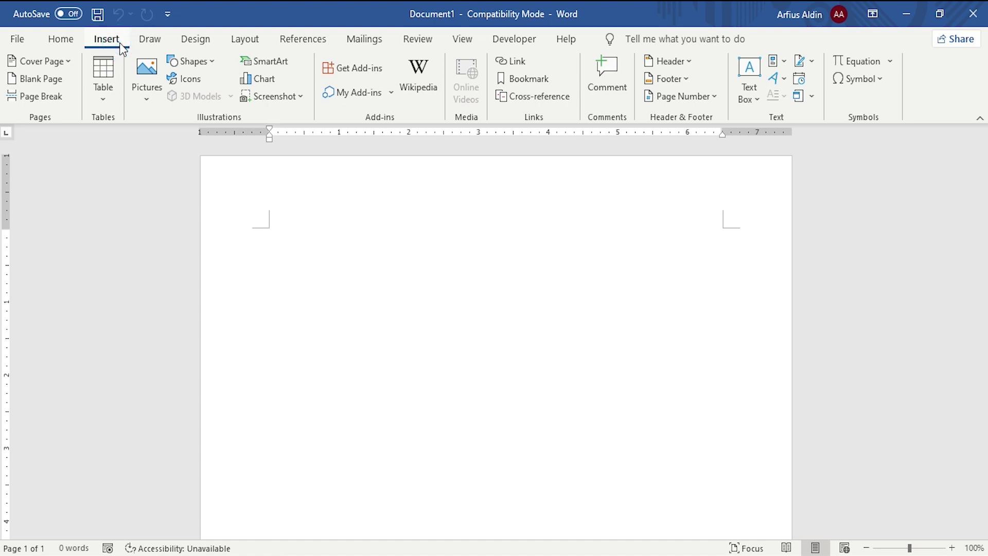
click(208, 62)
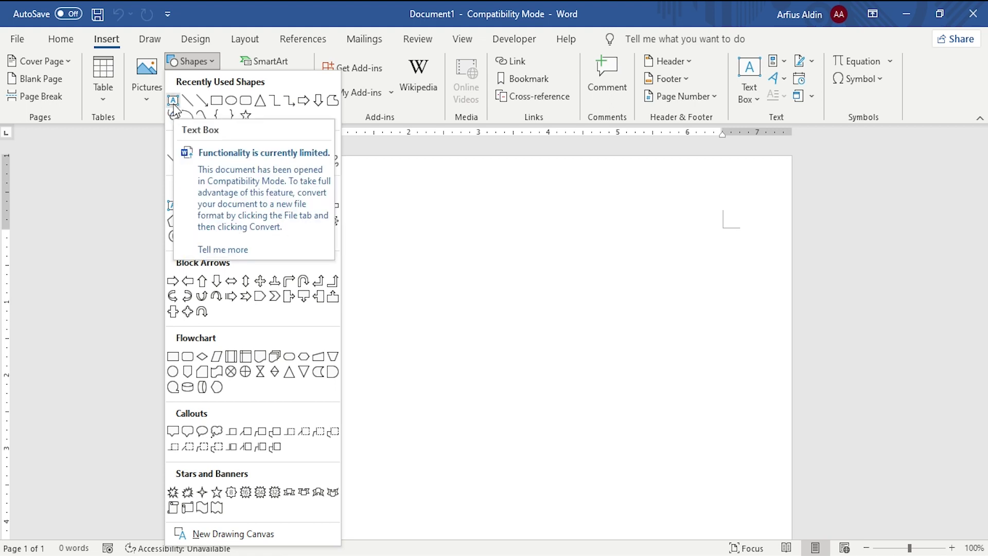
click(174, 104)
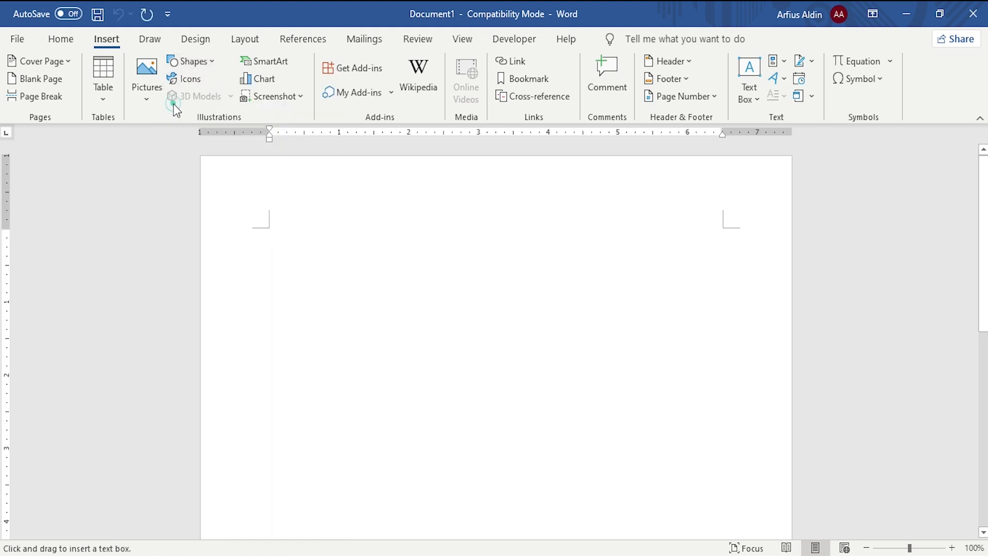
drag(326, 258, 506, 365)
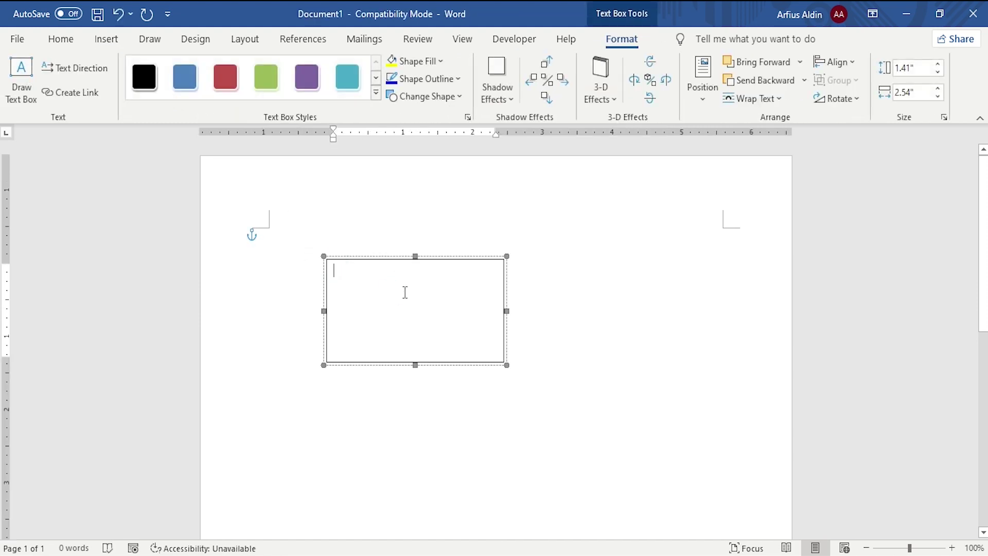
text(E-Freelancing.com)
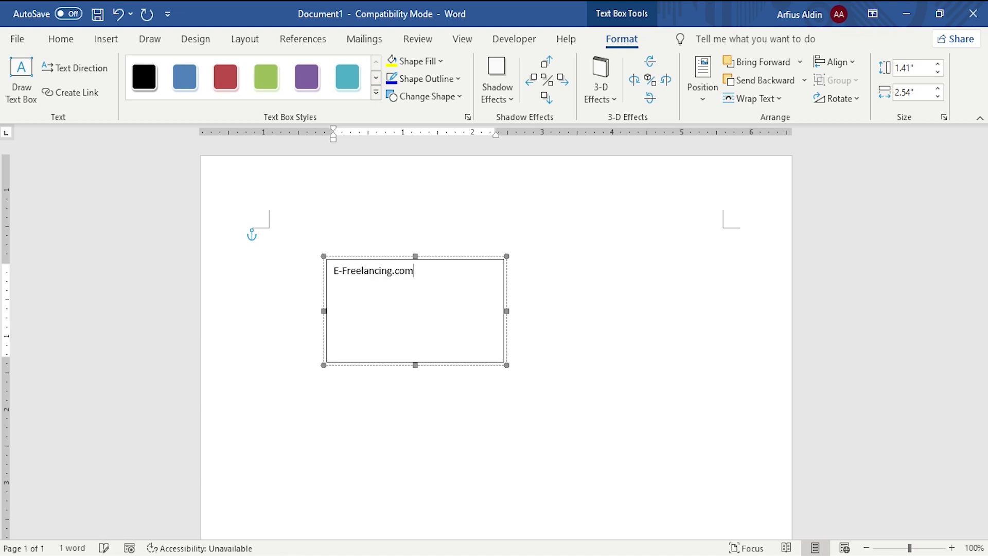
- Shift the E-Freelancing.com text box slightly right and down, then return to the body text
drag(388, 257, 481, 286)
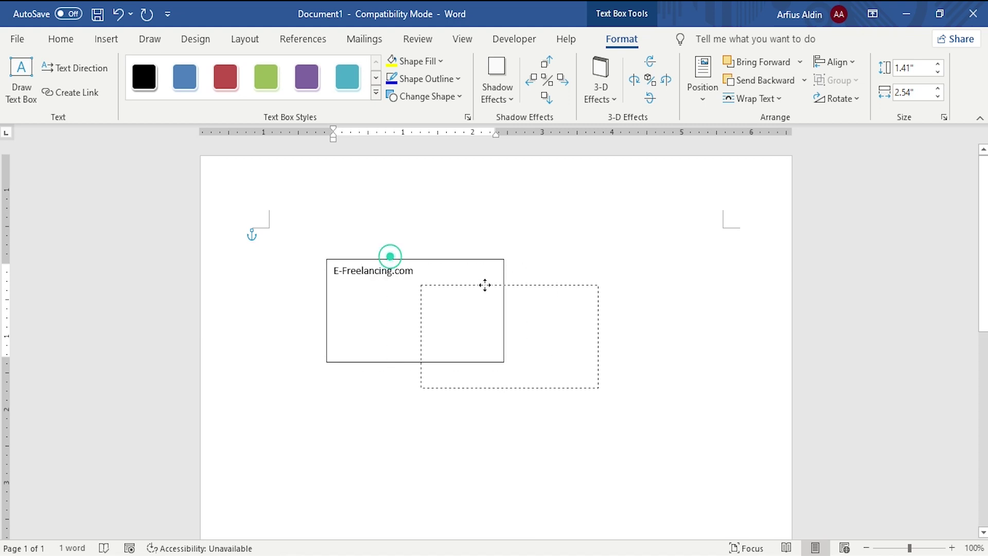
click(378, 266)
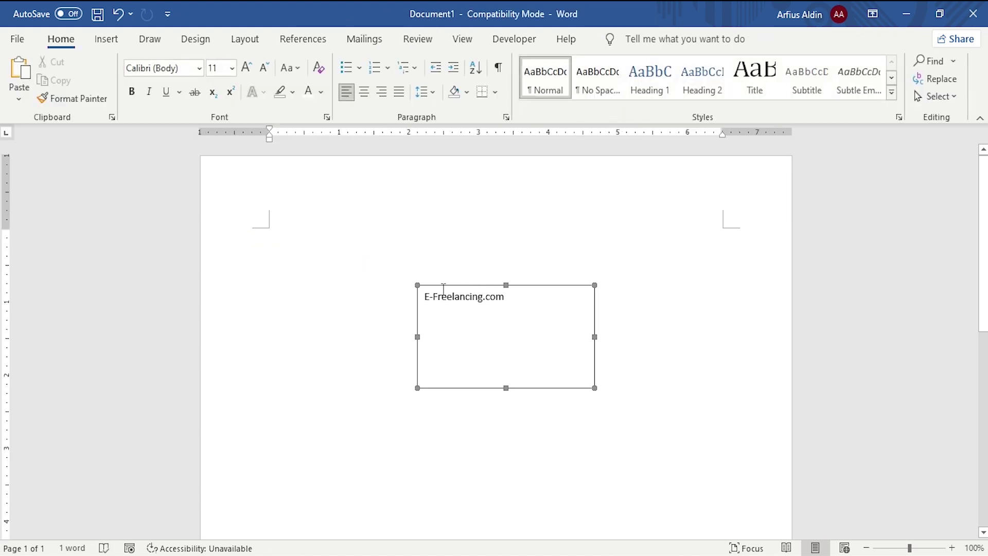
drag(501, 297, 441, 307)
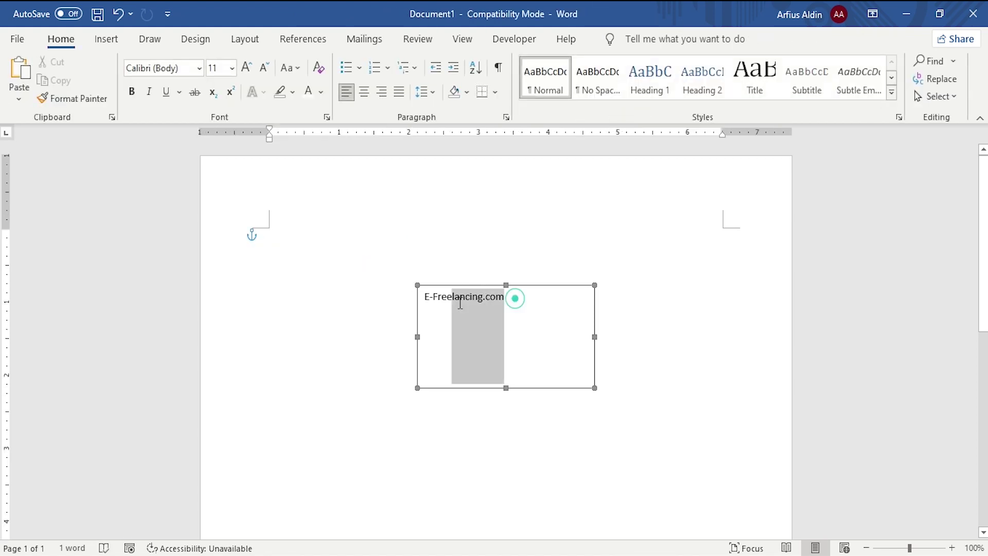
click(378, 264)
click(434, 282)
click(346, 270)
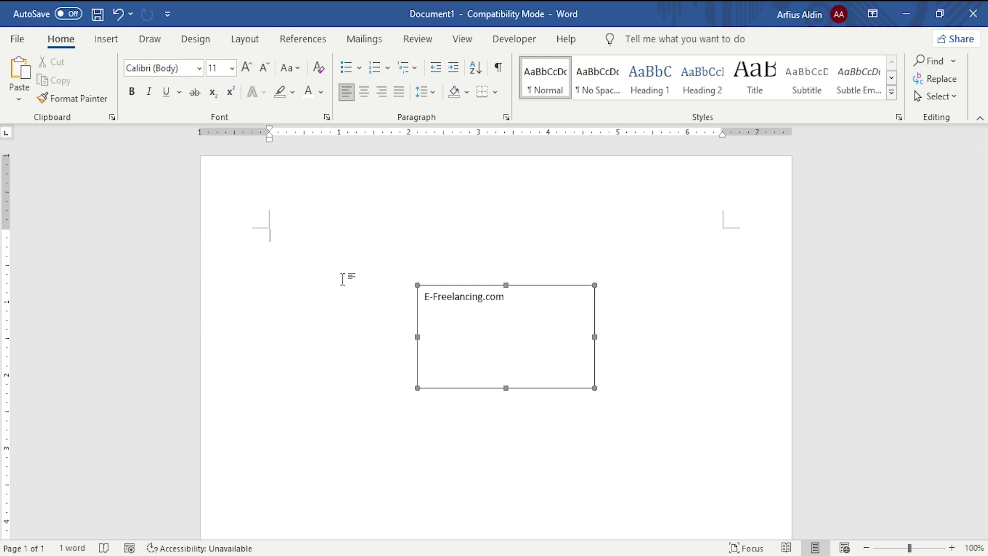
- Type the heading 'Learn To Earn' at the top of the page and set it to 24 pt
text(Learn To)
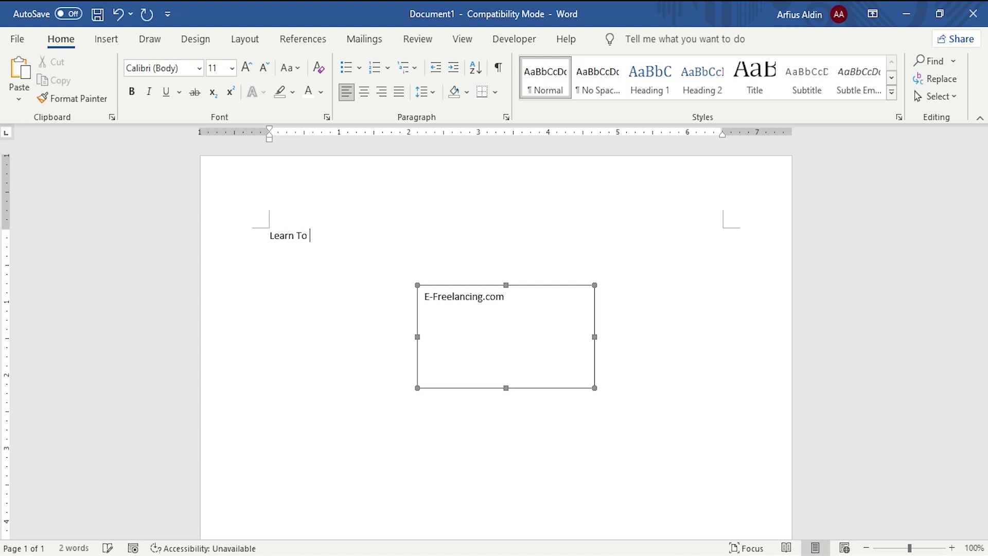
text(Earn)
drag(331, 242, 272, 244)
click(335, 236)
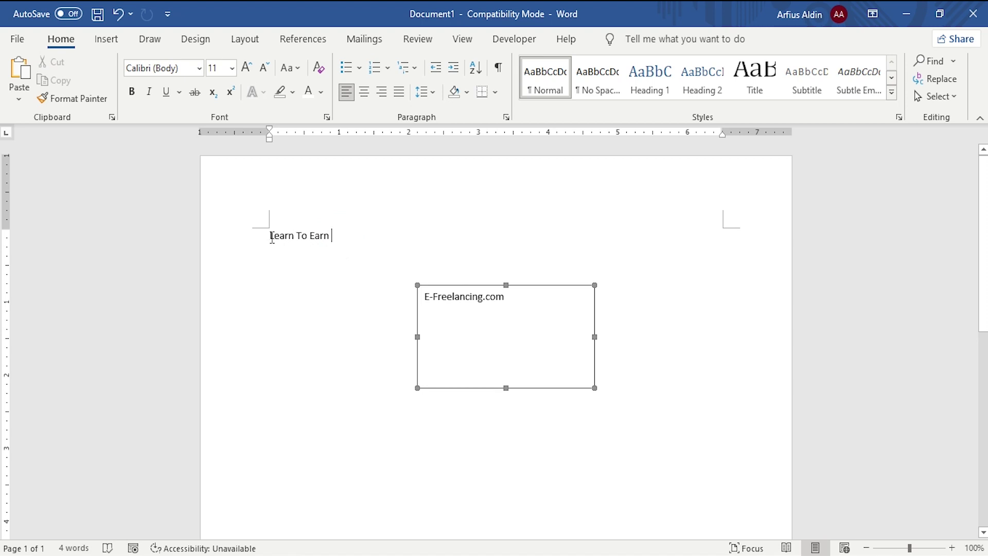
drag(269, 237, 327, 242)
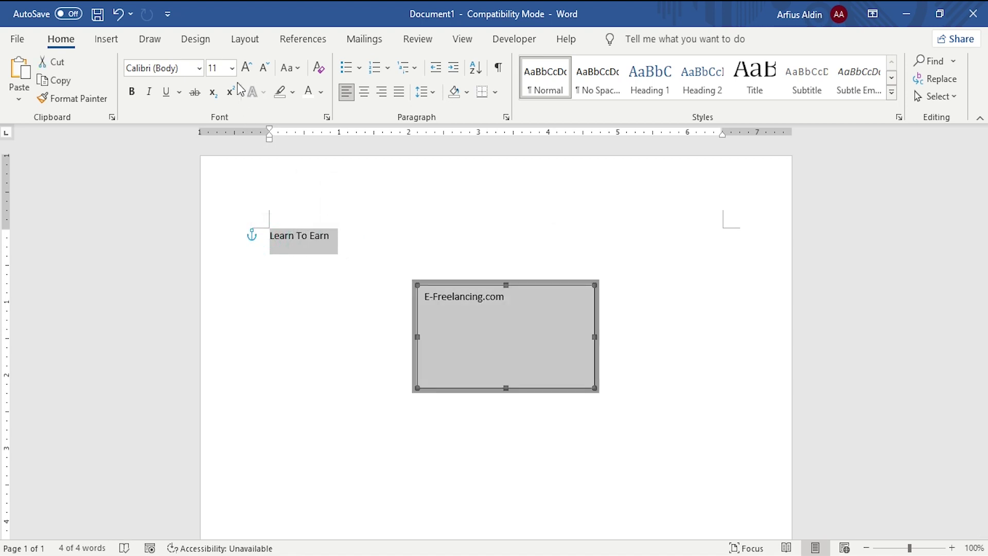
click(232, 68)
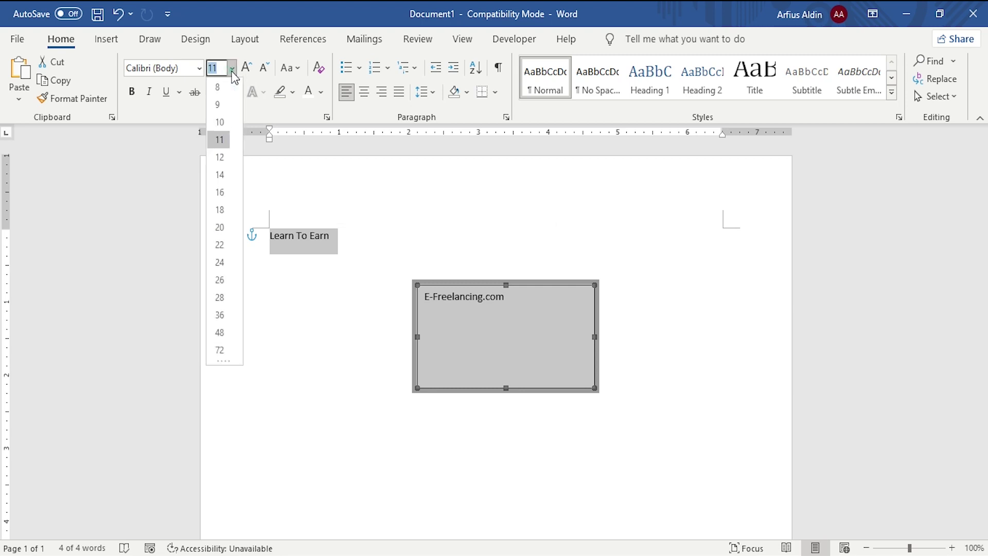
click(221, 262)
click(370, 242)
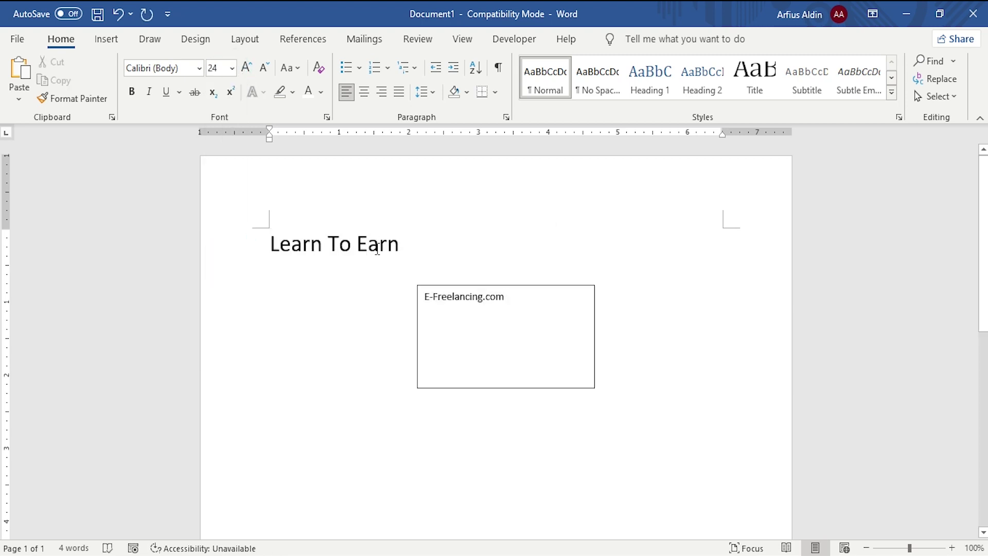
triple_click(323, 219)
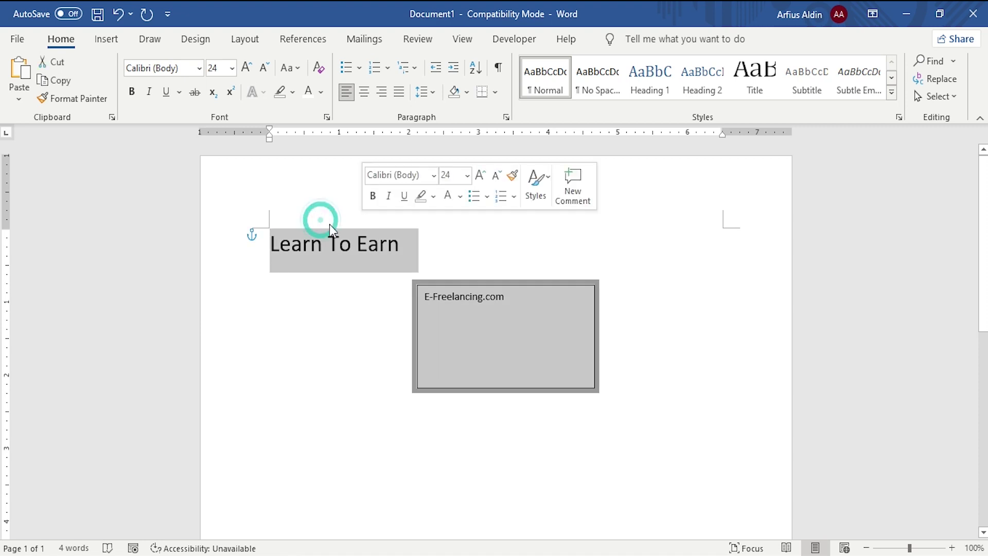
click(326, 220)
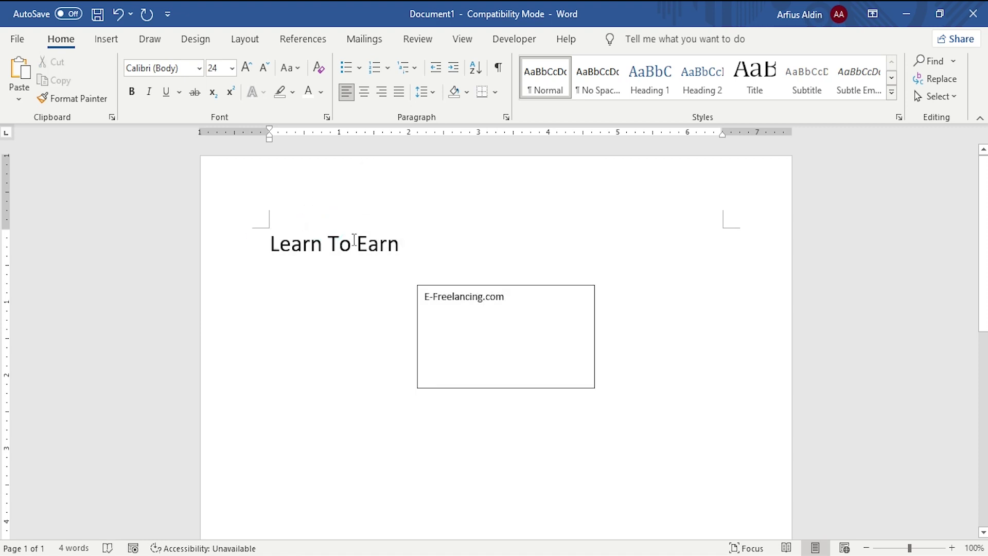
click(437, 285)
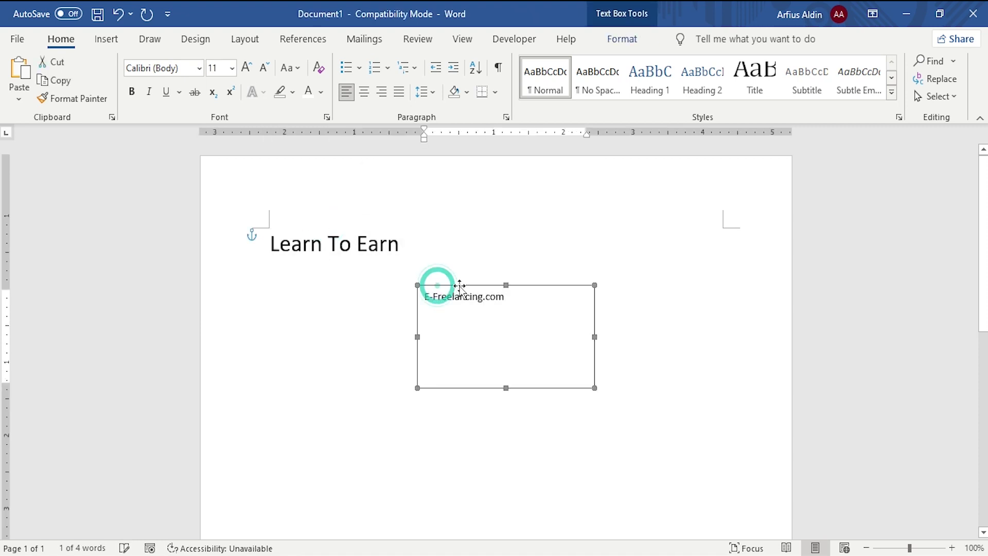
- Drag the E-Freelancing.com text box up and left onto the 'Learn To Earn' heading
drag(459, 285, 351, 201)
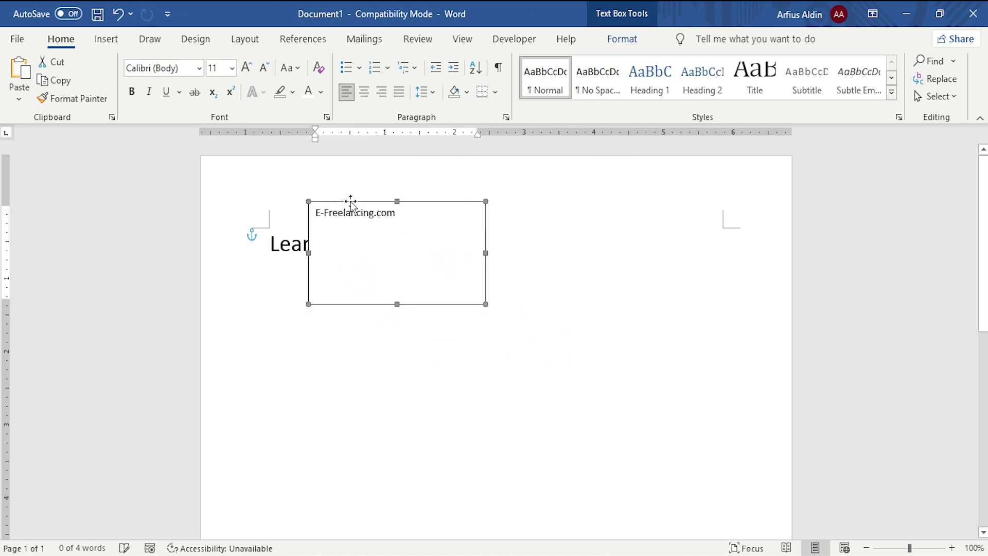
click(290, 246)
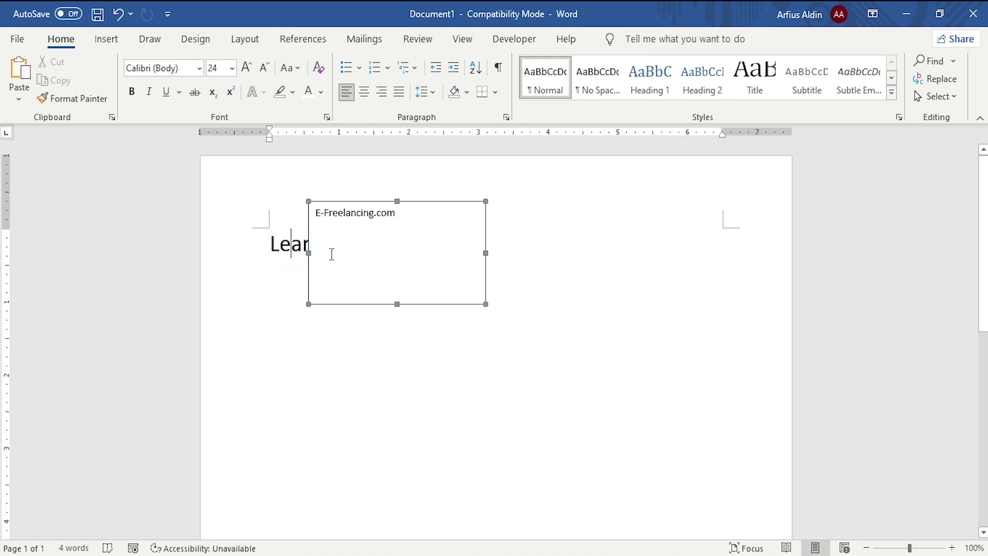
click(397, 202)
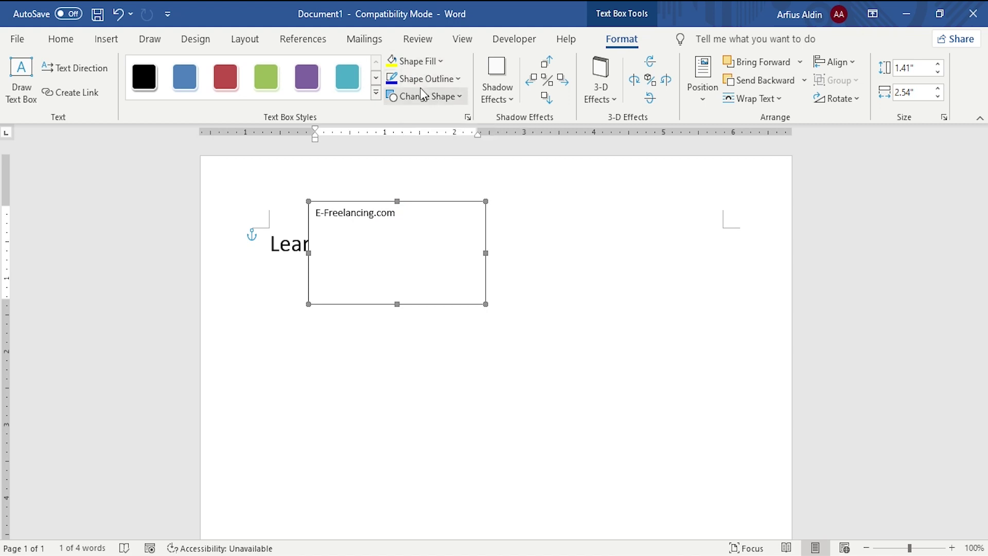
- Set the E-Freelancing.com text box's Shape Outline to No Outline
click(427, 62)
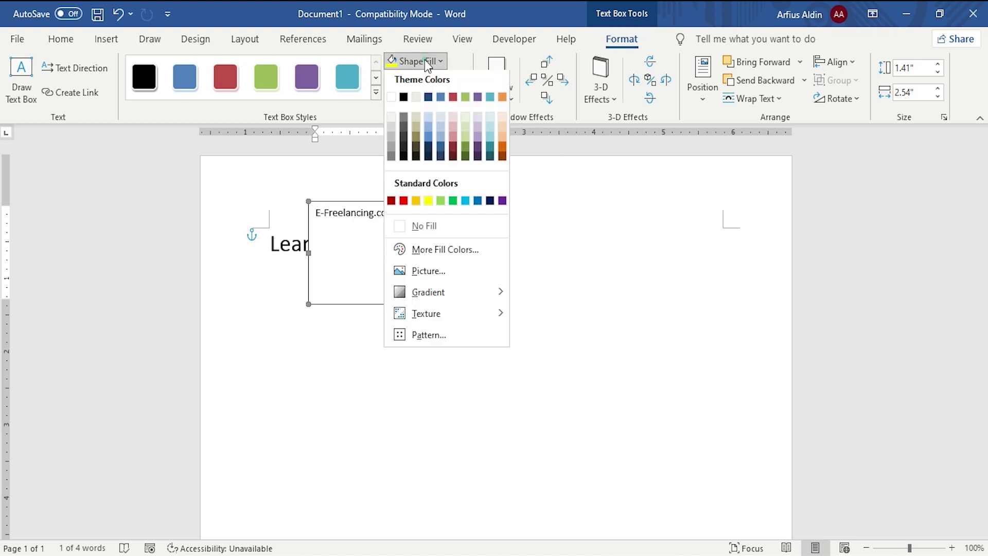
click(421, 227)
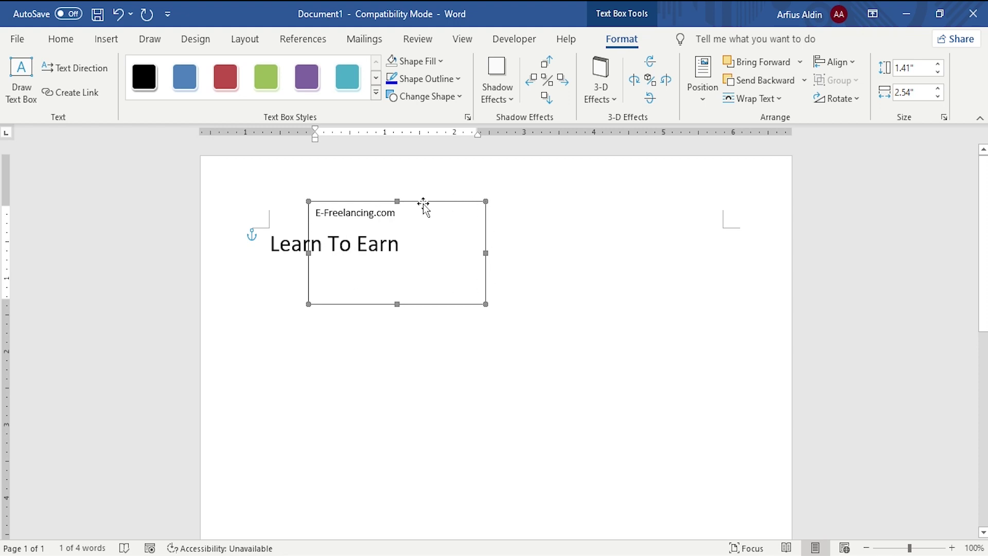
click(427, 82)
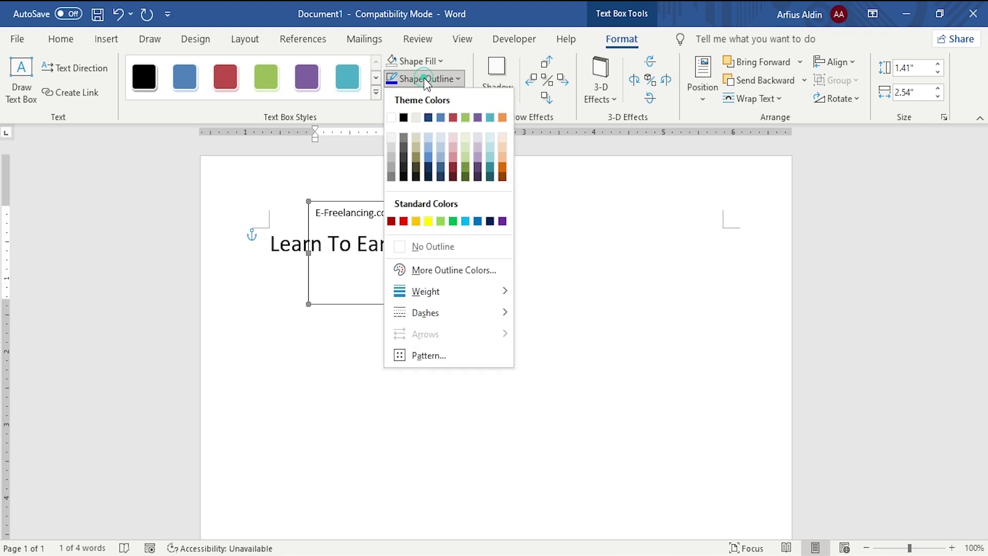
click(433, 247)
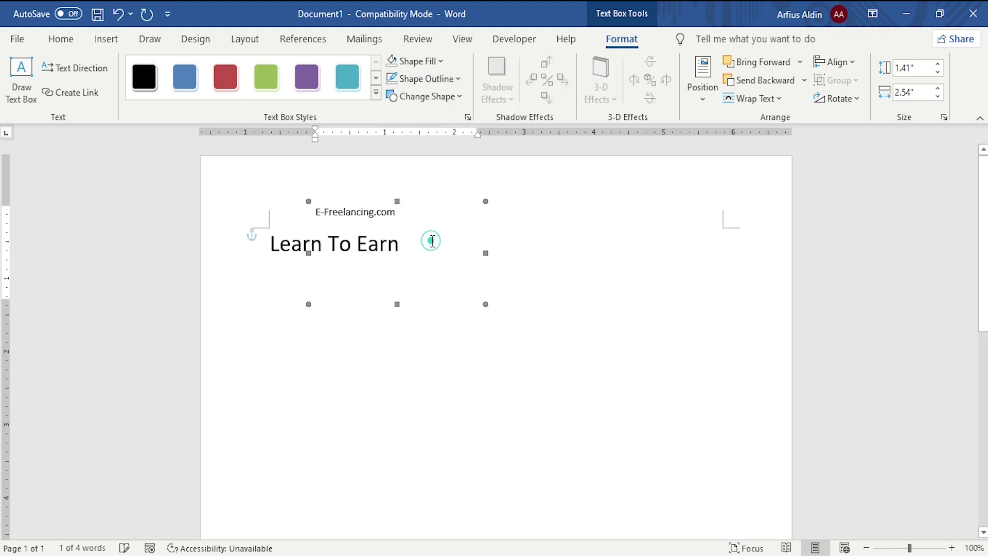
click(500, 241)
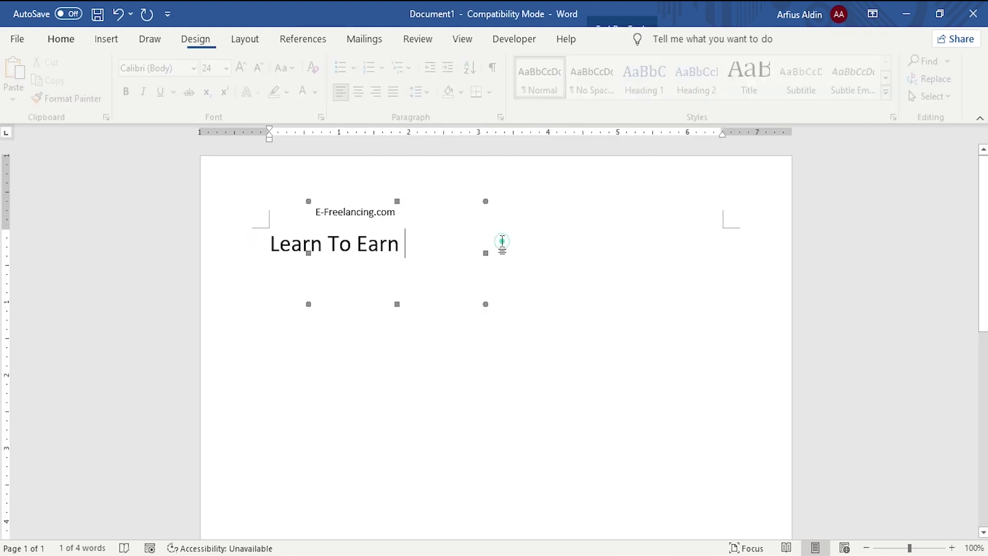
- Nudge the E-Freelancing.com text box with the arrow keys toward the heading
click(411, 202)
drag(413, 215, 416, 215)
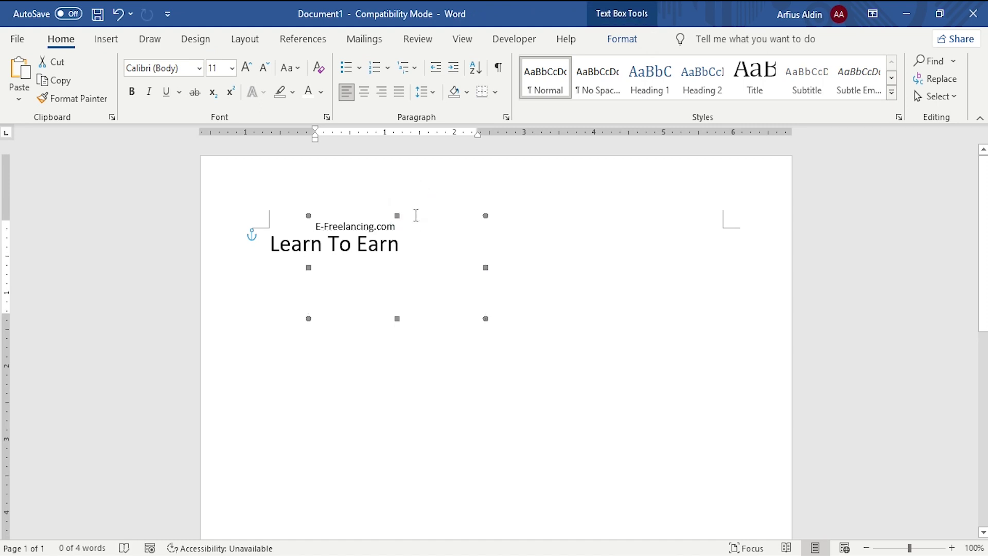
key(Right)
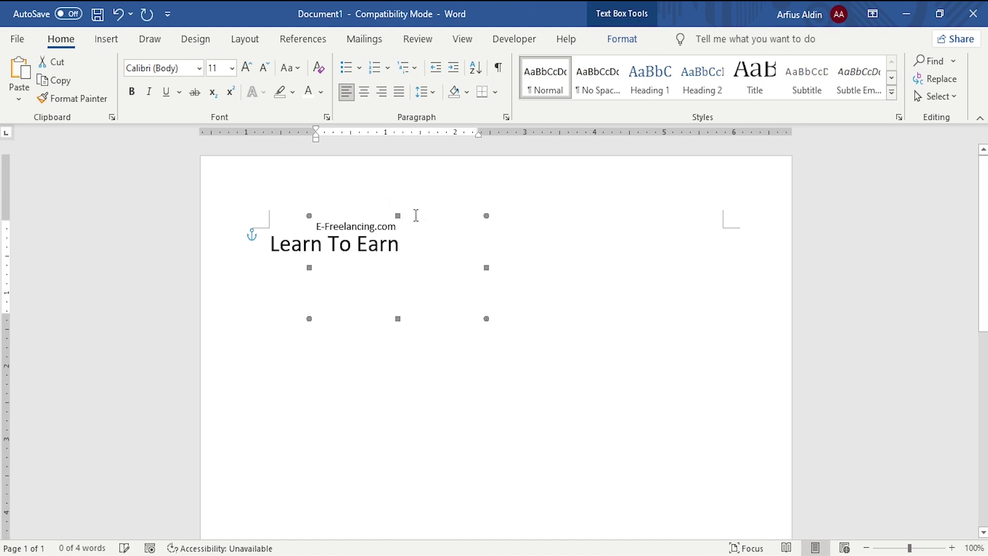
key(Right)
key(Right)
key(Right)
key(Right)
key(Left)
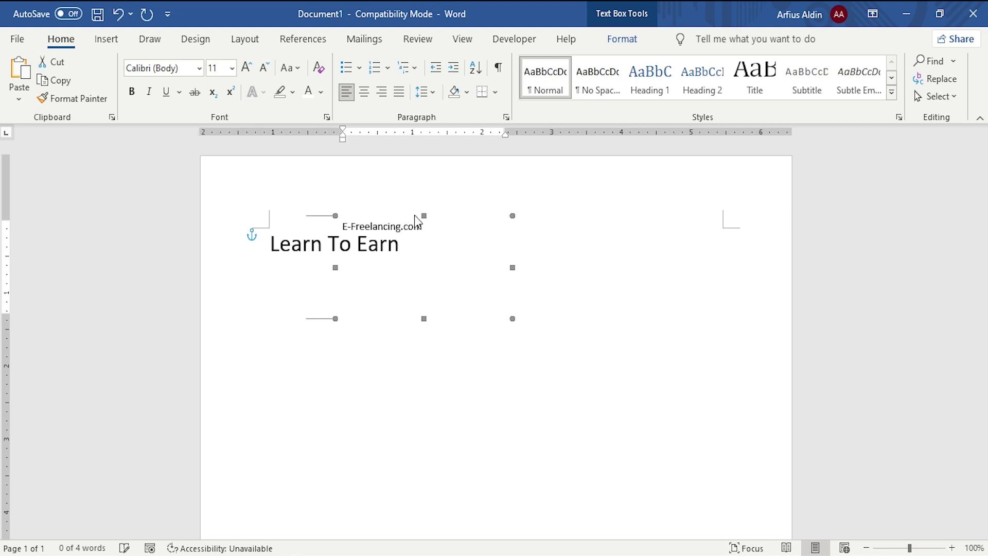
key(Left)
key(Left)
key(Left)
key(Left)
key(Left)
key(Left)
key(Left)
key(Left)
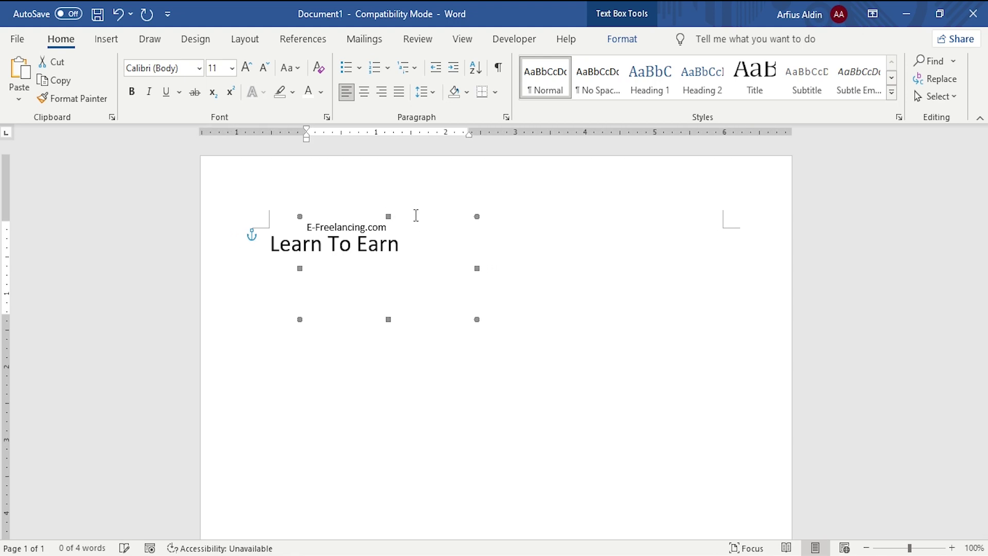
key(Down)
- Settle the box just right of 'Learn To Earn' and shrink it to fit its text
key(Right)
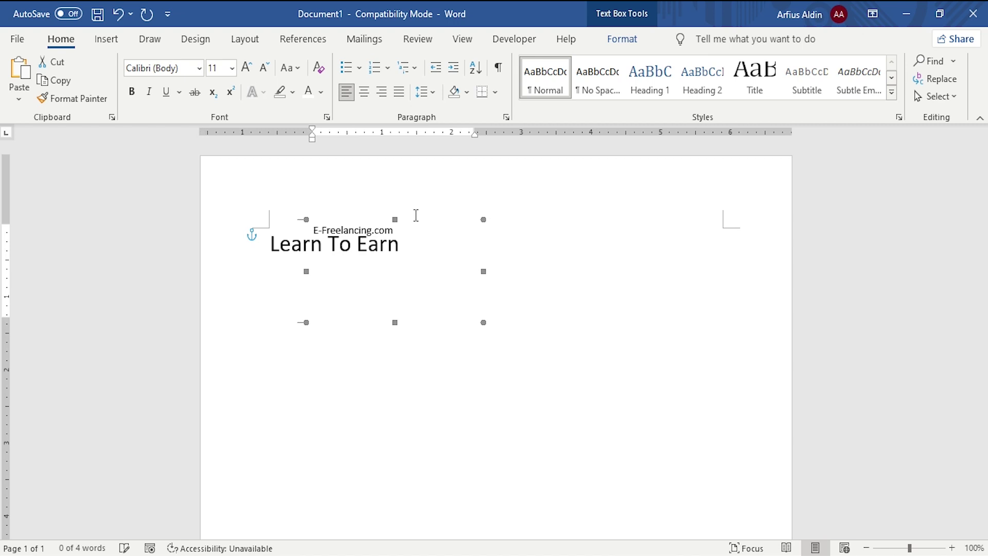
key(Right)
key(Right)
key(Right)
key(Right)
key(Right)
key(Right)
key(Right)
key(Right)
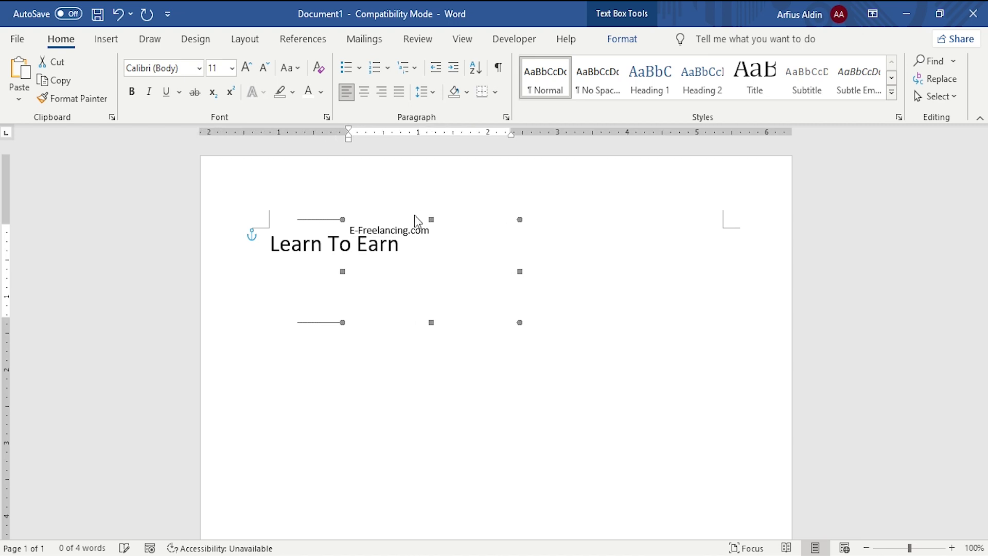
key(Right)
key(Right)
key(Right)
key(Right)
key(Right)
key(Right)
key(Right)
key(Right)
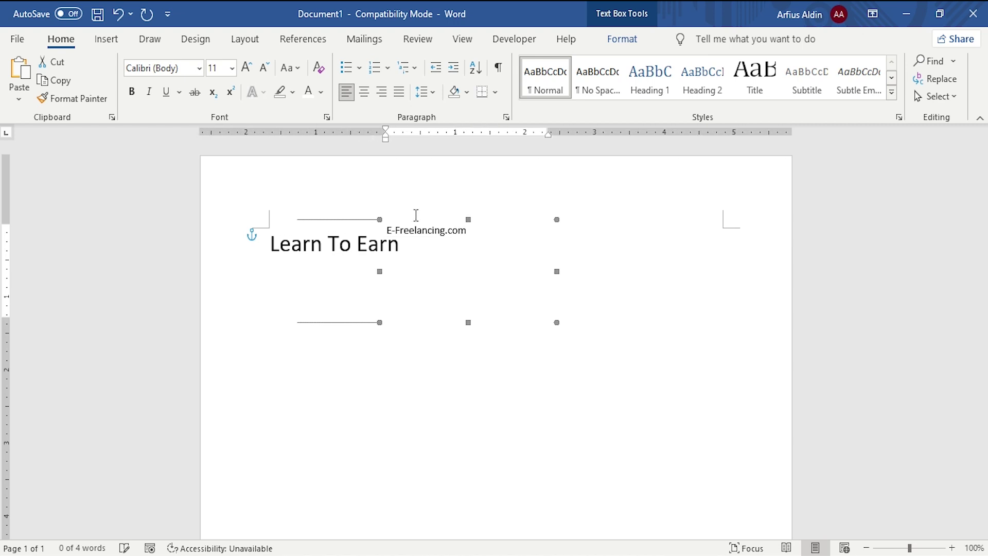
key(Right)
key(Right)
key(Right)
key(Down)
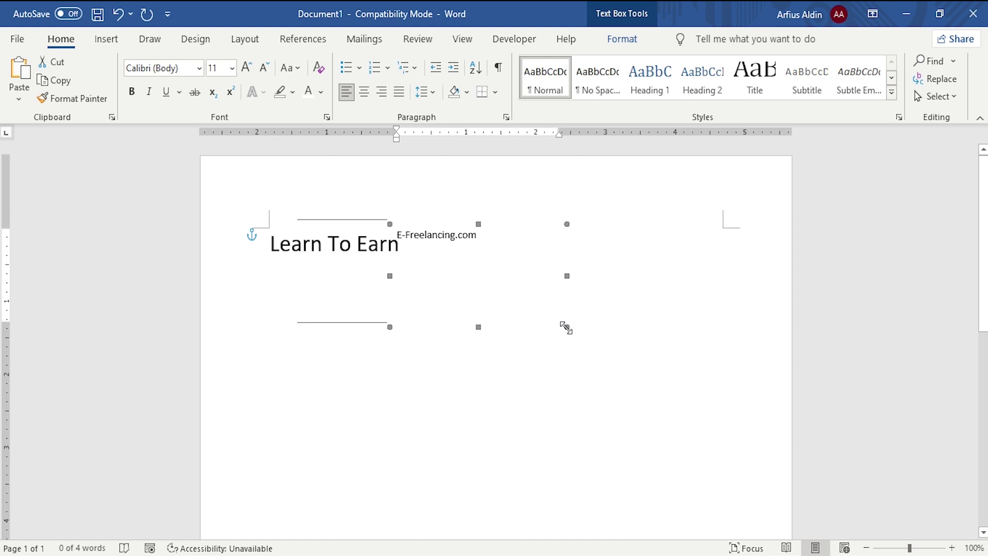
drag(567, 326, 484, 254)
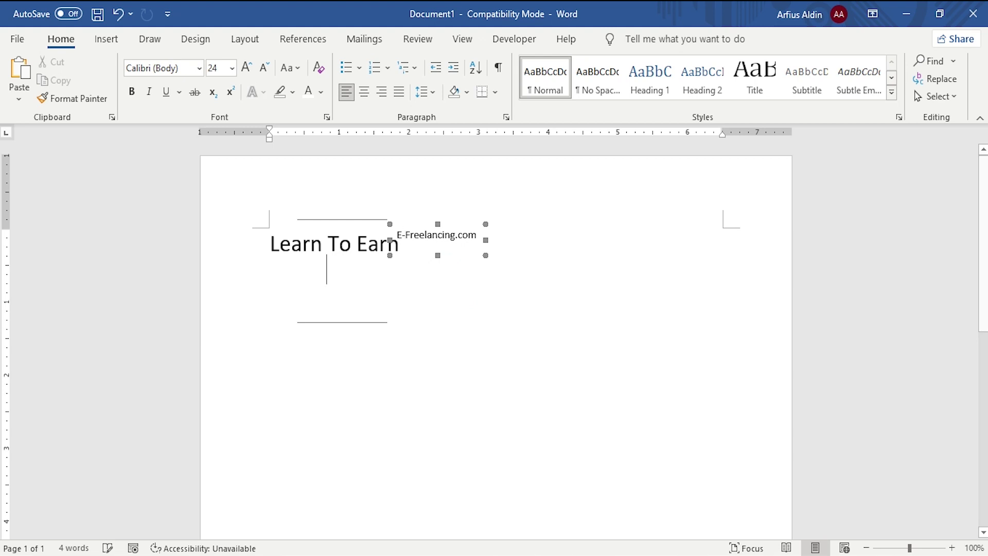
- Draw a new empty 1.46" by 2.89" text box below the heading
click(326, 288)
click(106, 39)
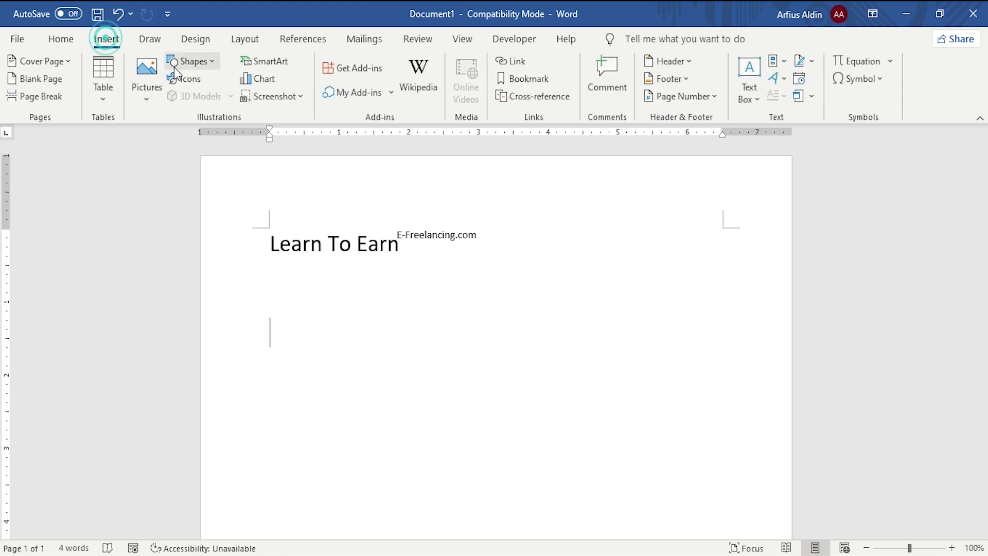
click(175, 65)
click(178, 97)
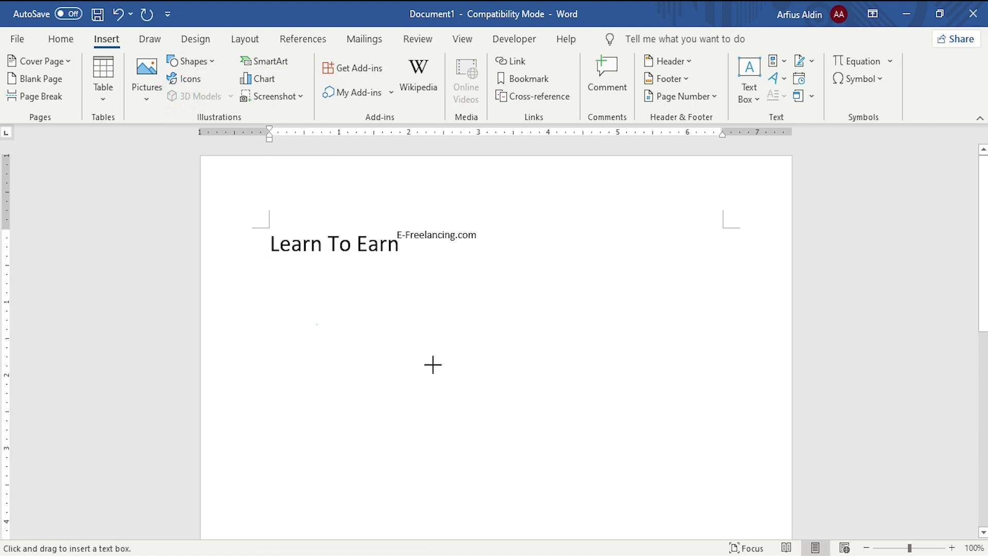
drag(315, 323, 521, 435)
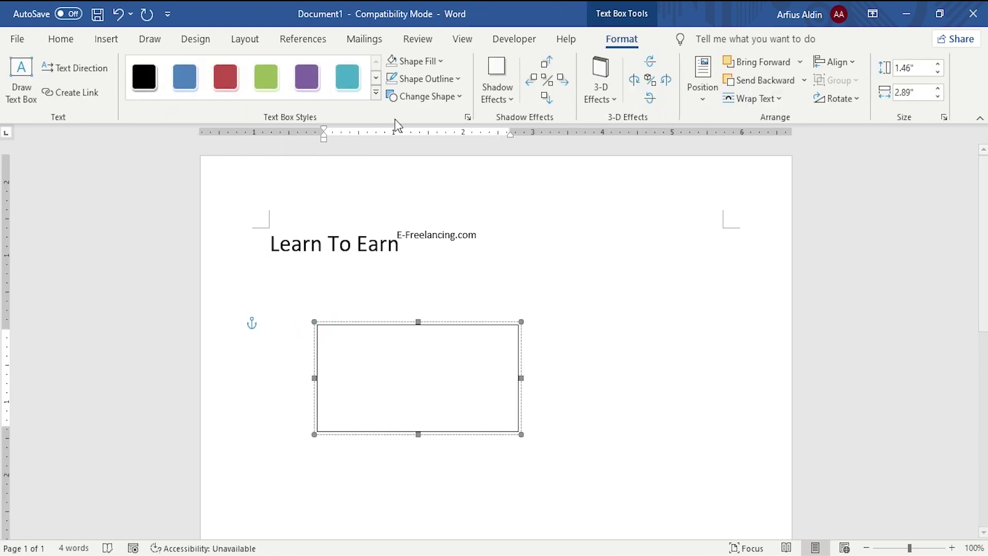
- Apply a teal gradient style to the new box, then replace it with a solid red fill
click(376, 94)
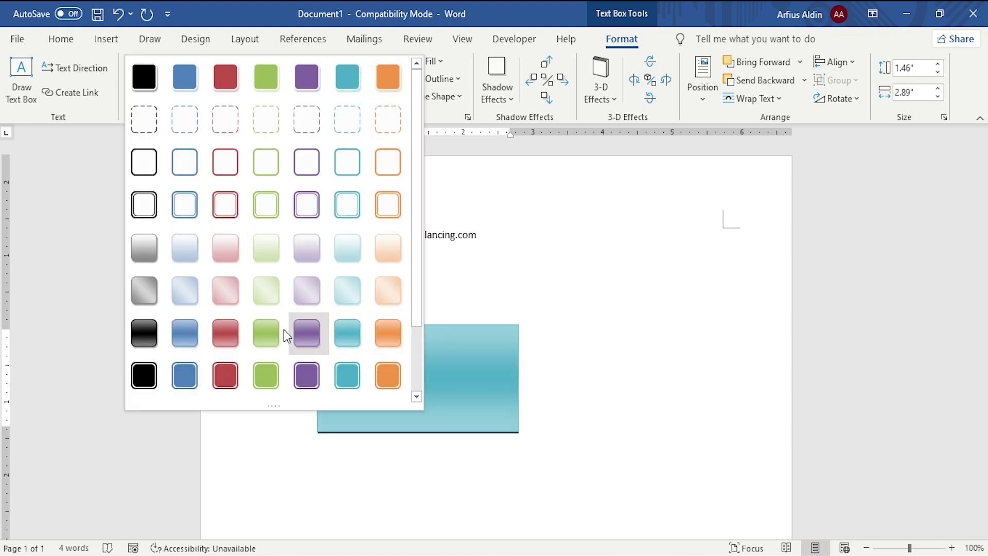
click(346, 334)
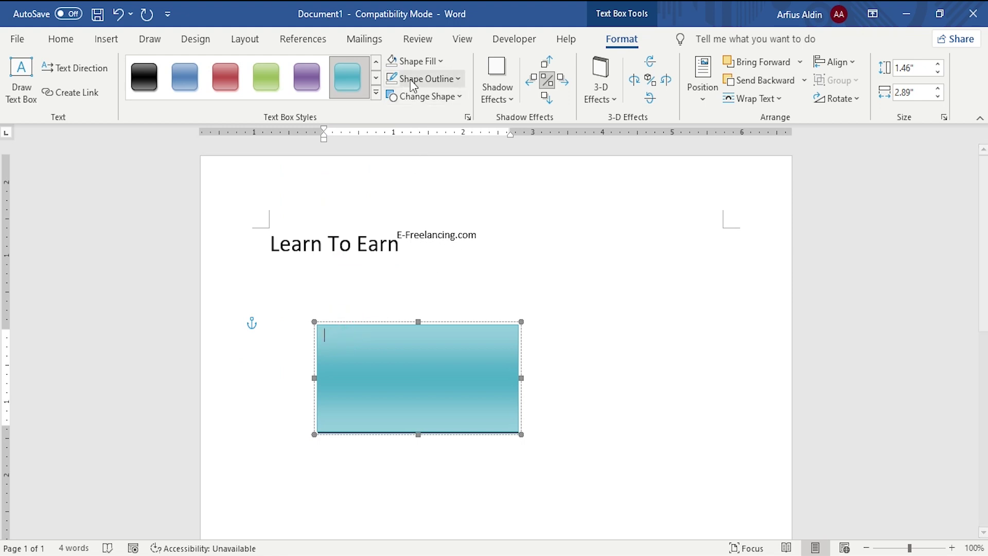
click(434, 63)
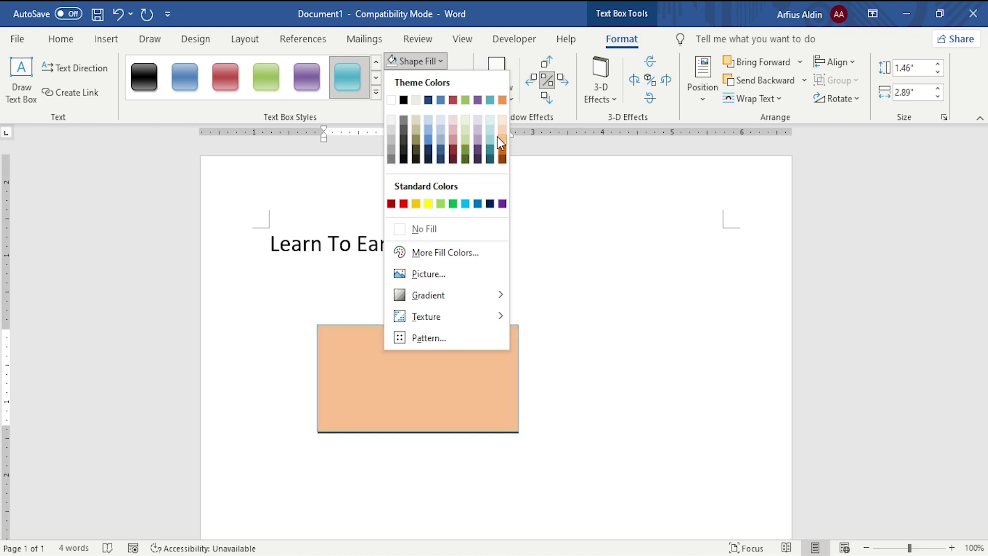
click(404, 204)
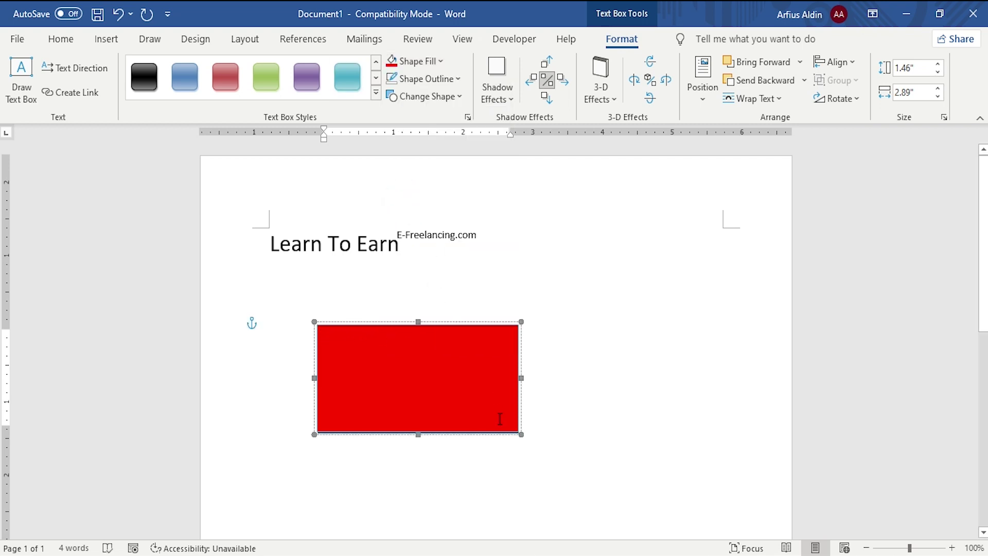
- Give the red text box a blue outline with a 4½ pt weight
click(437, 78)
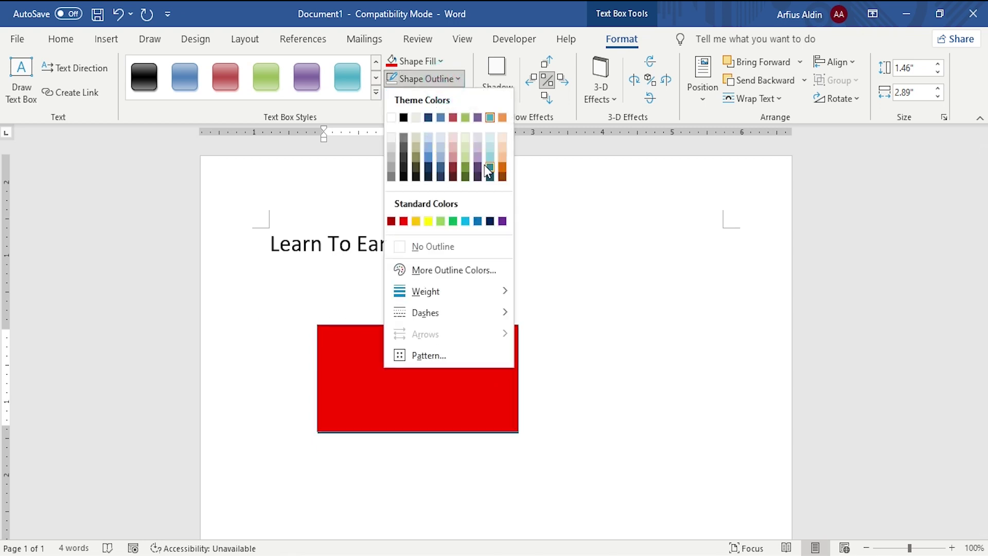
click(434, 81)
click(434, 81)
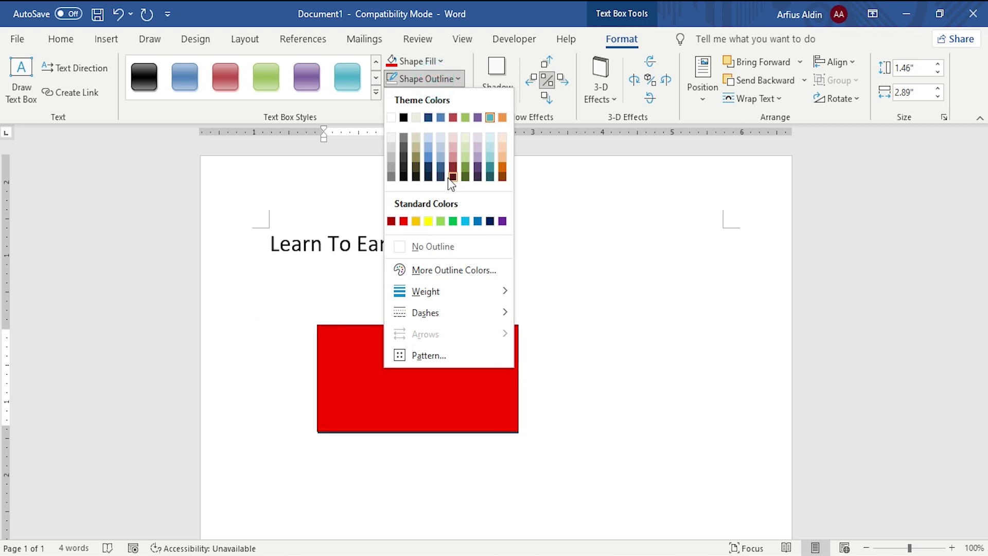
click(478, 222)
click(426, 79)
mouse_move(425, 291)
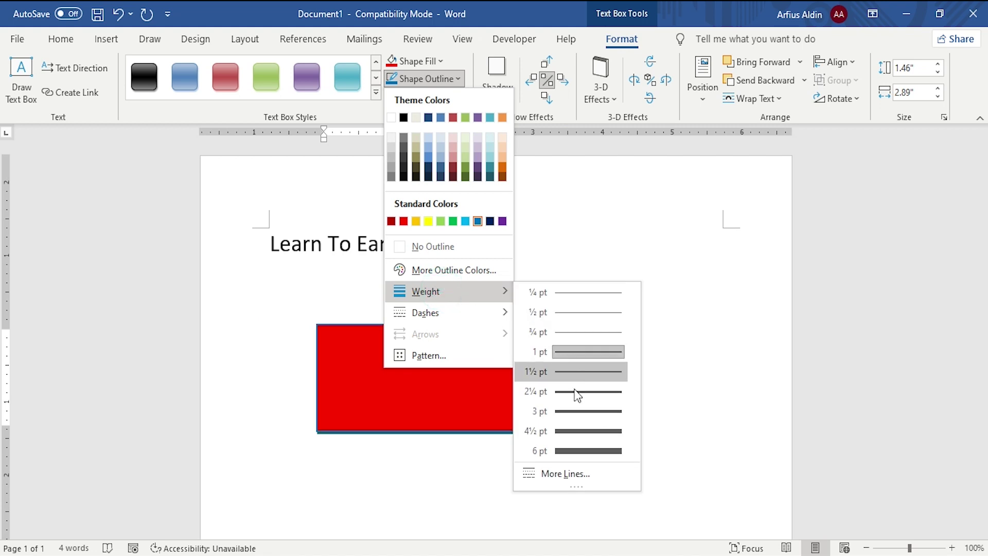
click(574, 441)
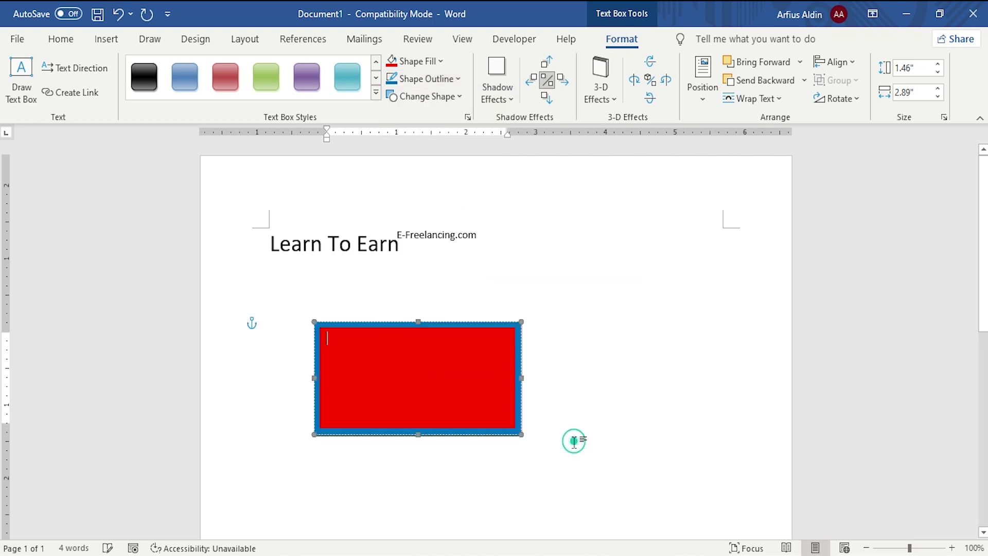
click(566, 387)
click(511, 360)
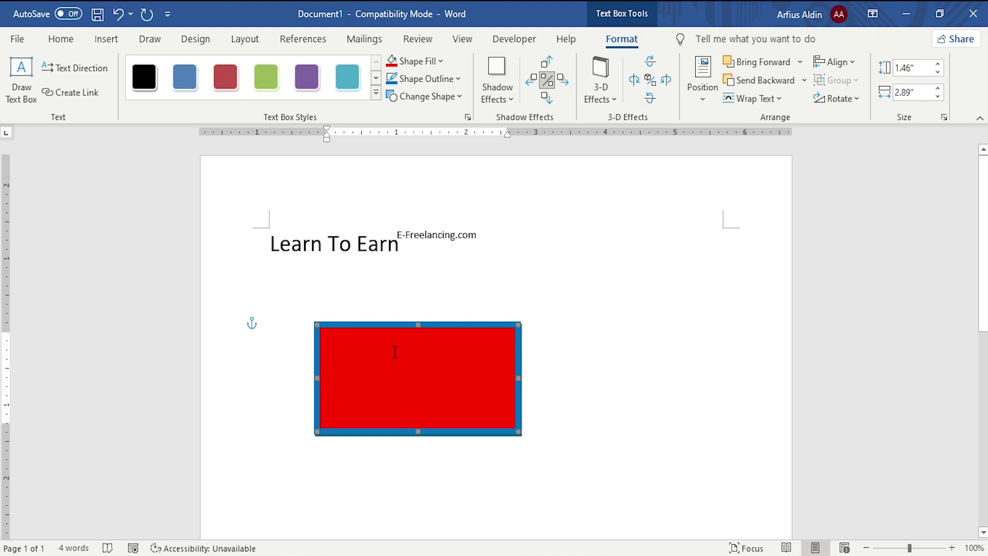
- Type 'E-Freelancing.com' inside the red text box and select the text
click(391, 350)
text(E-Freelancing.com)
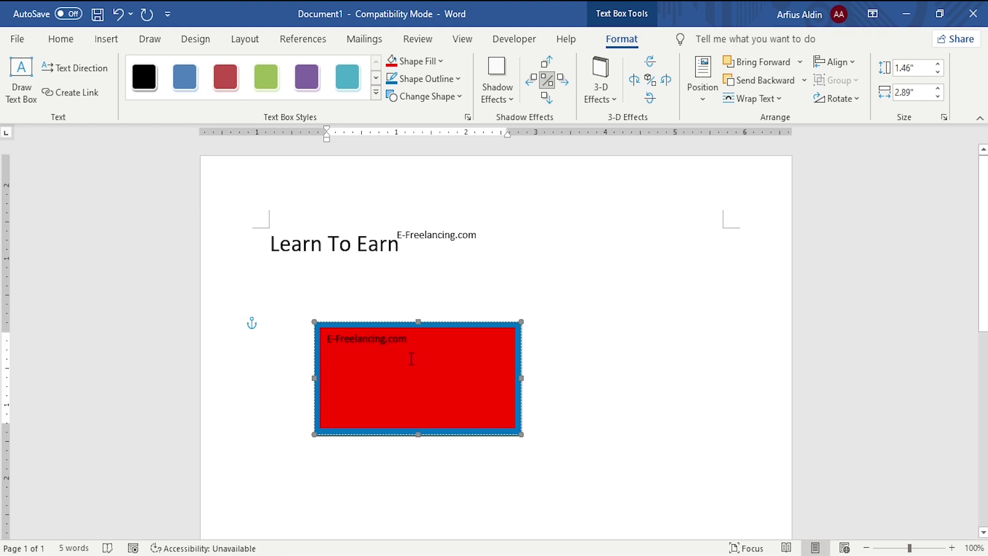
drag(416, 341, 328, 343)
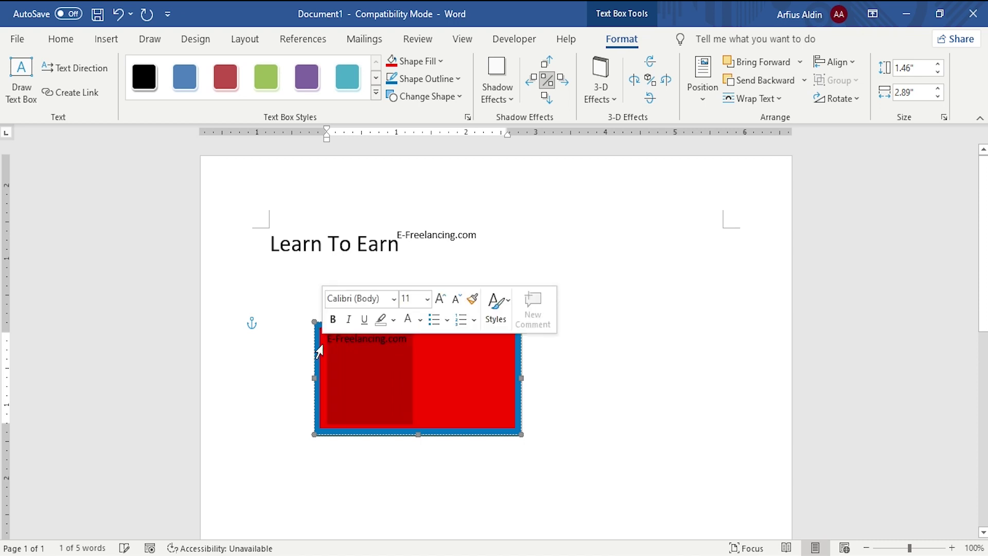
- Format the E-Freelancing.com text in the red box as white, 24 pt, bold lettering
click(67, 39)
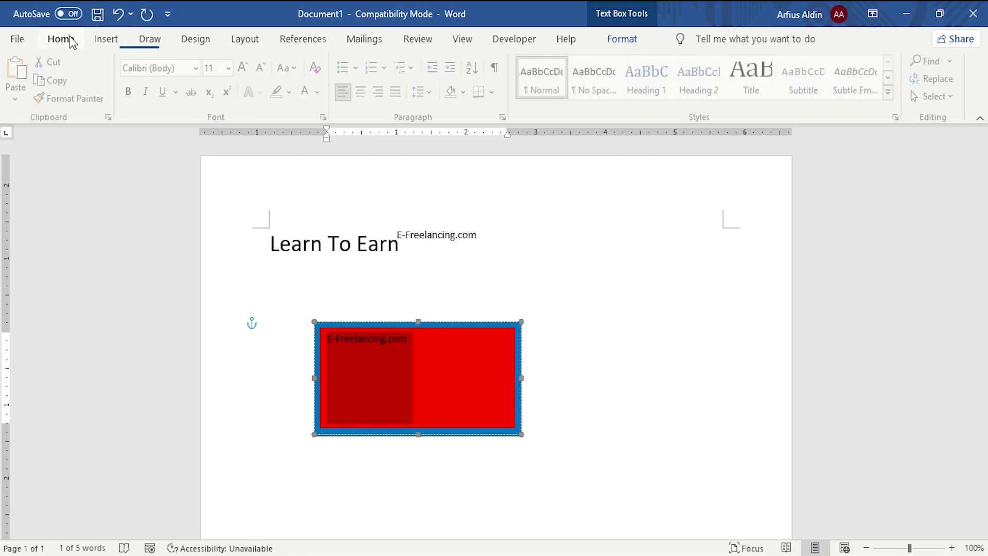
click(321, 92)
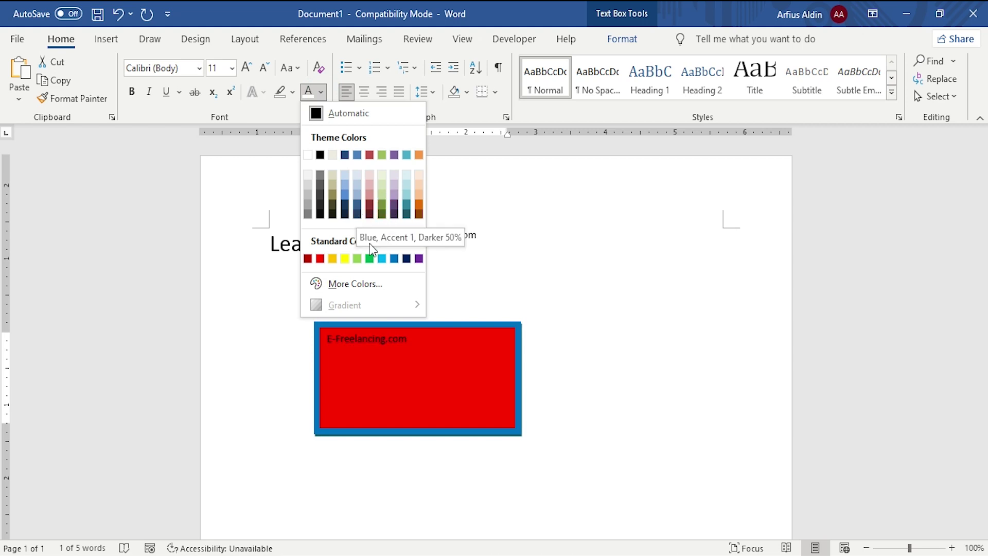
click(308, 155)
click(232, 67)
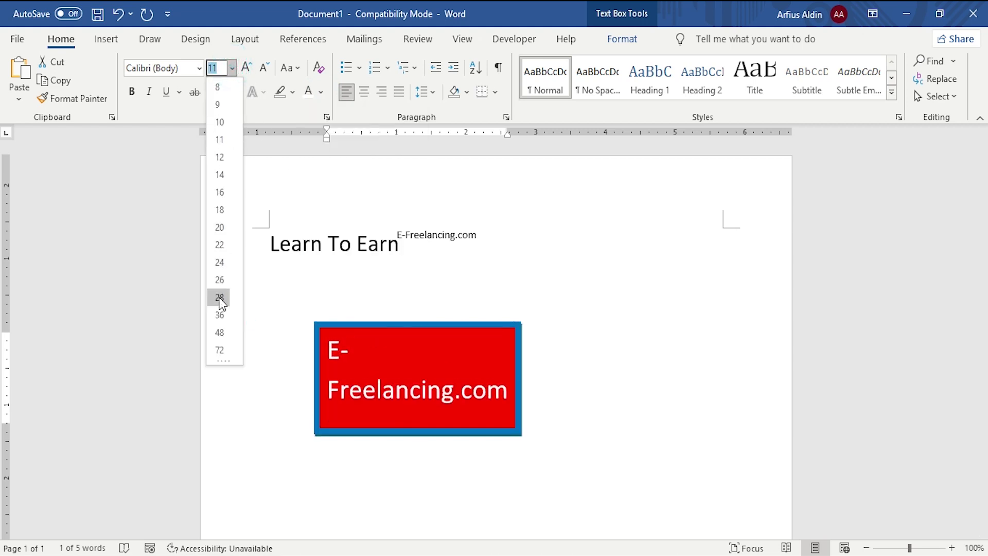
click(220, 265)
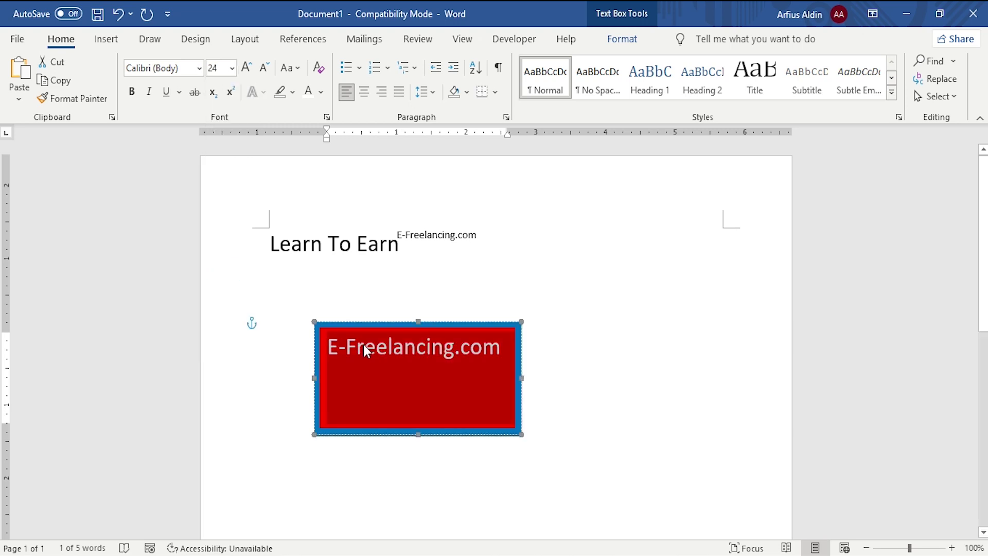
click(132, 91)
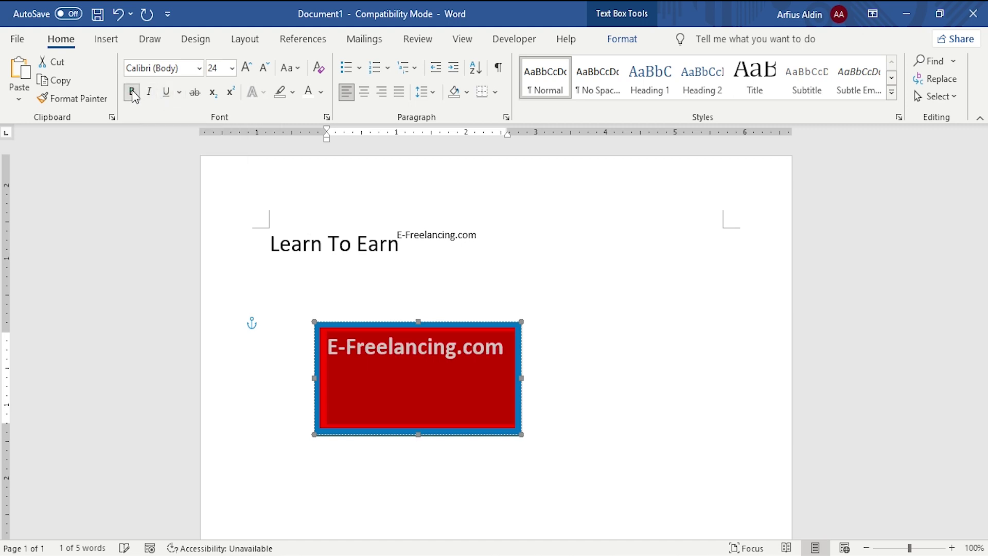
click(473, 348)
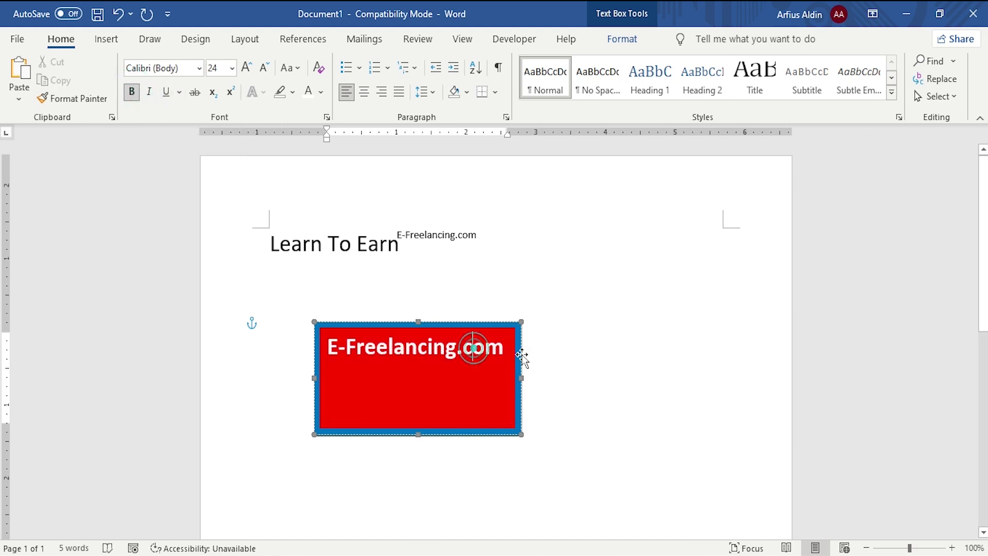
click(502, 345)
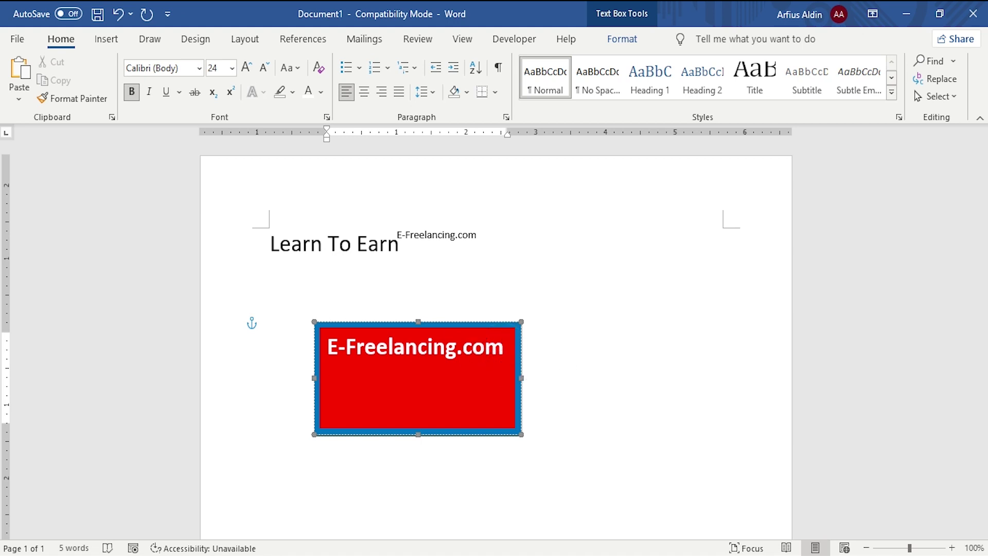
- Add 'Learn To Earn' as a second line in the box and centre it
text(L)
text(earn T)
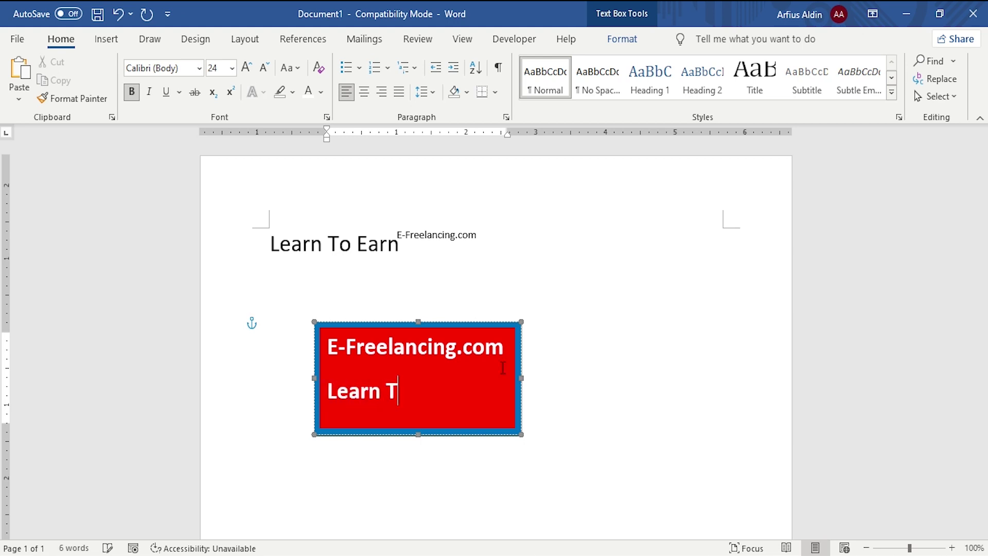
text(o Earn)
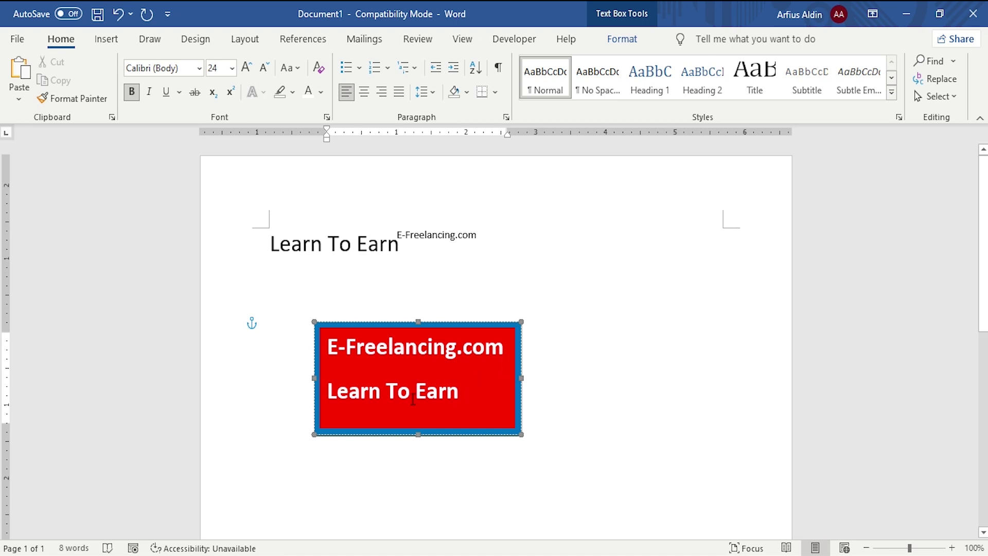
key(ctrl+e)
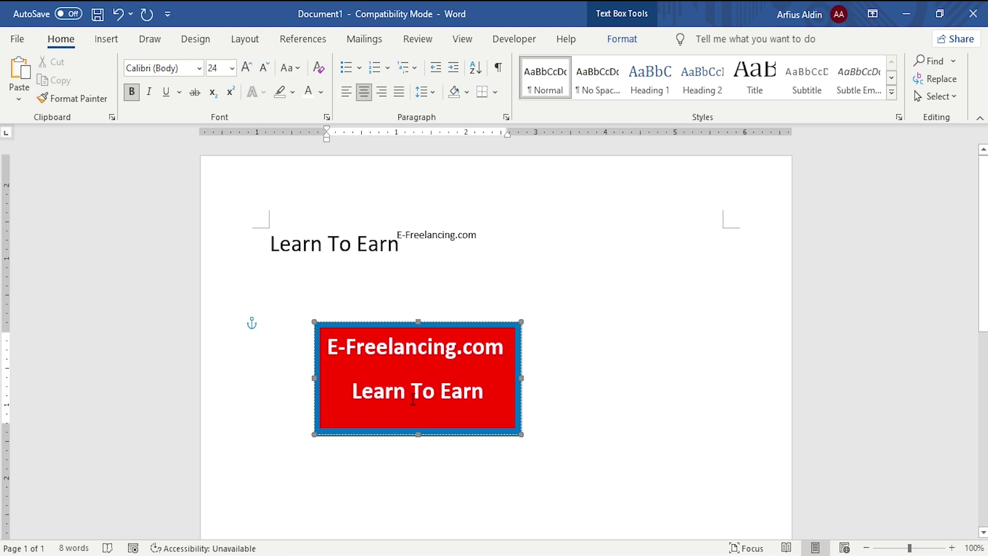
click(366, 95)
click(365, 95)
- Drag the red text box's corner down and right to make it much wider and taller
click(518, 434)
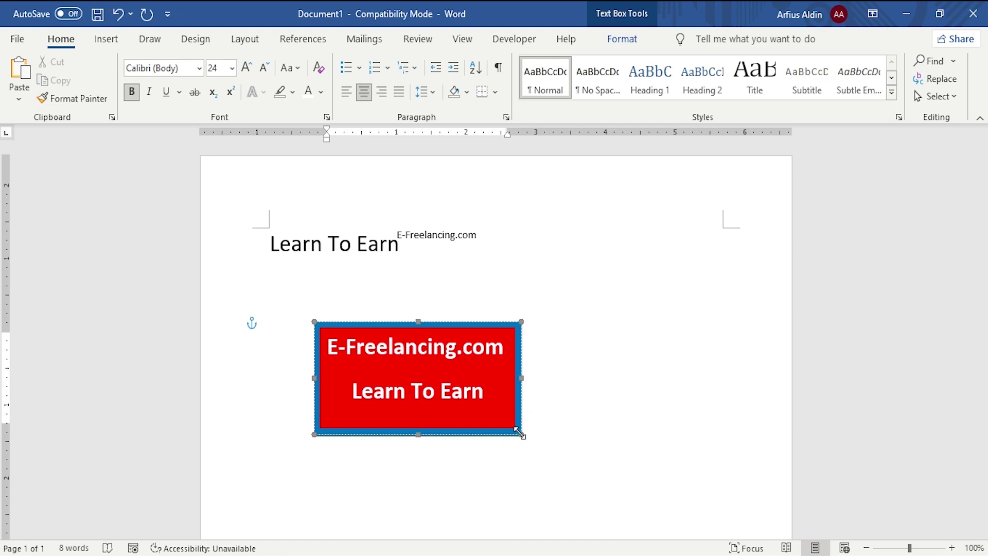
drag(519, 433, 629, 500)
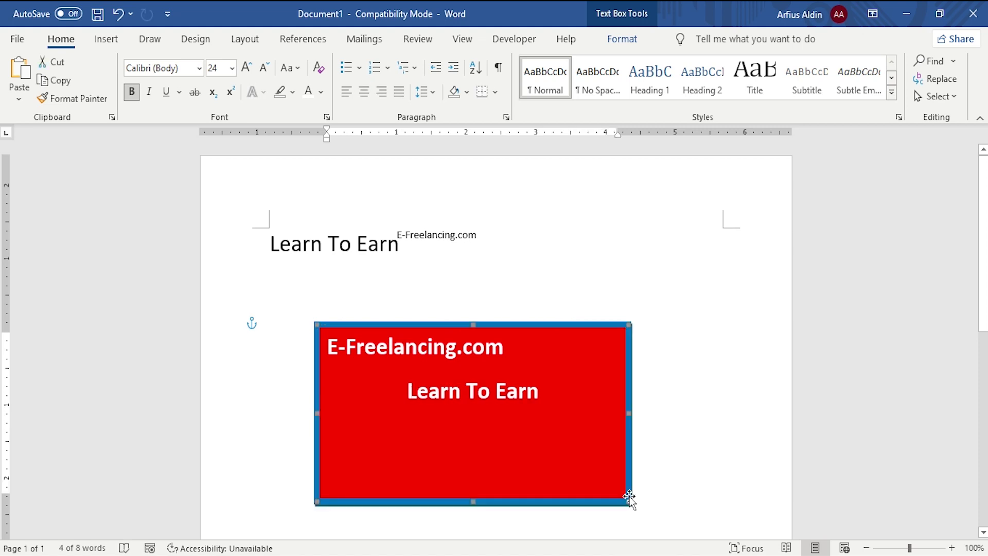
click(545, 414)
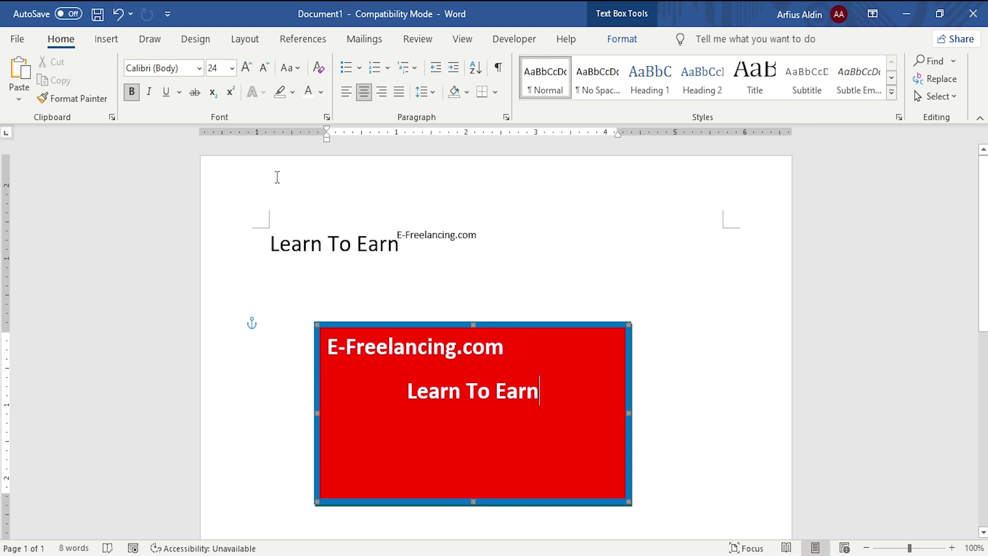
click(105, 39)
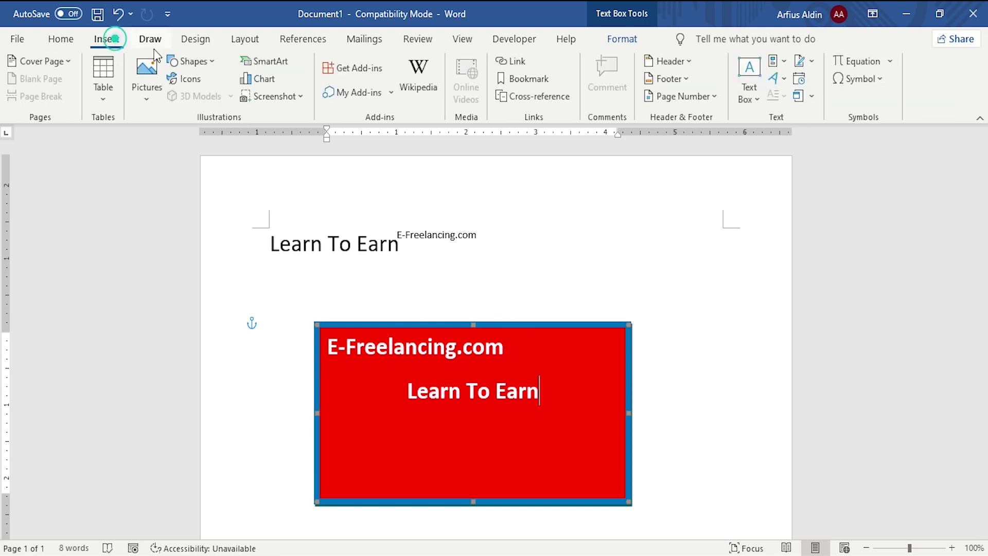
click(190, 61)
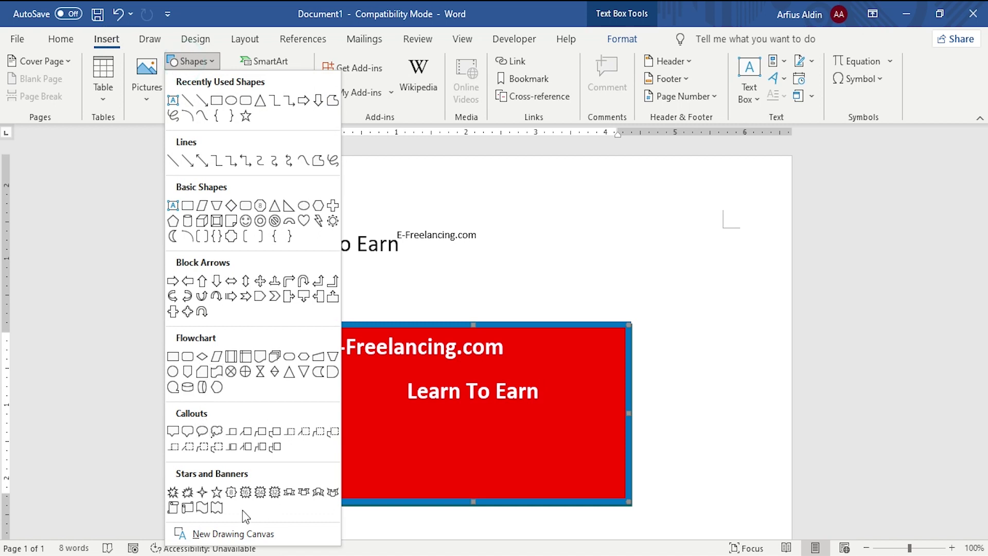
click(273, 356)
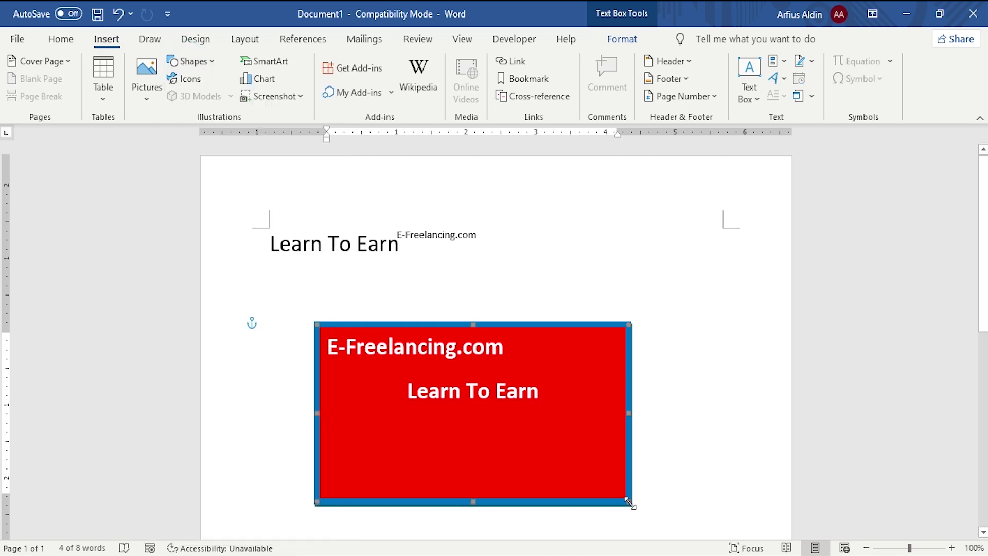
click(628, 503)
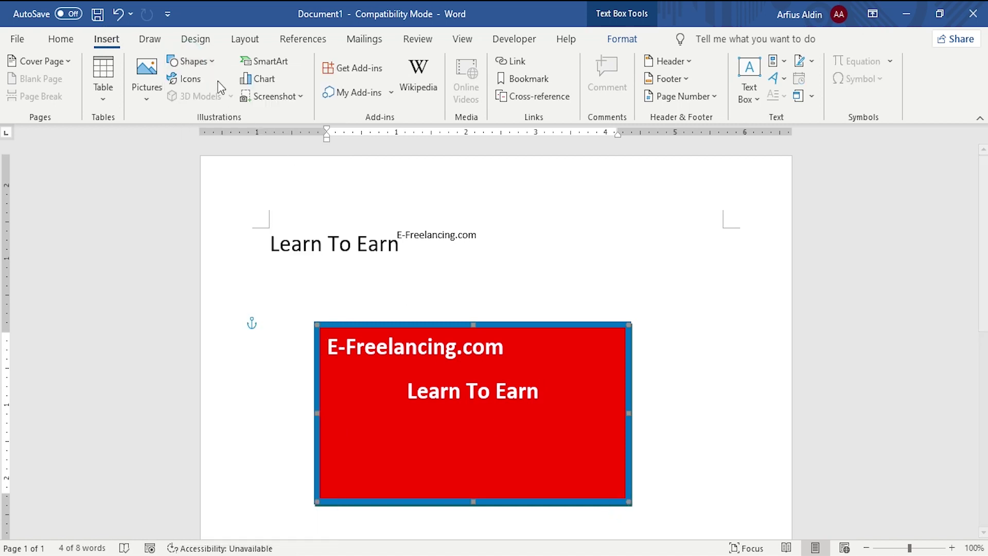
click(193, 62)
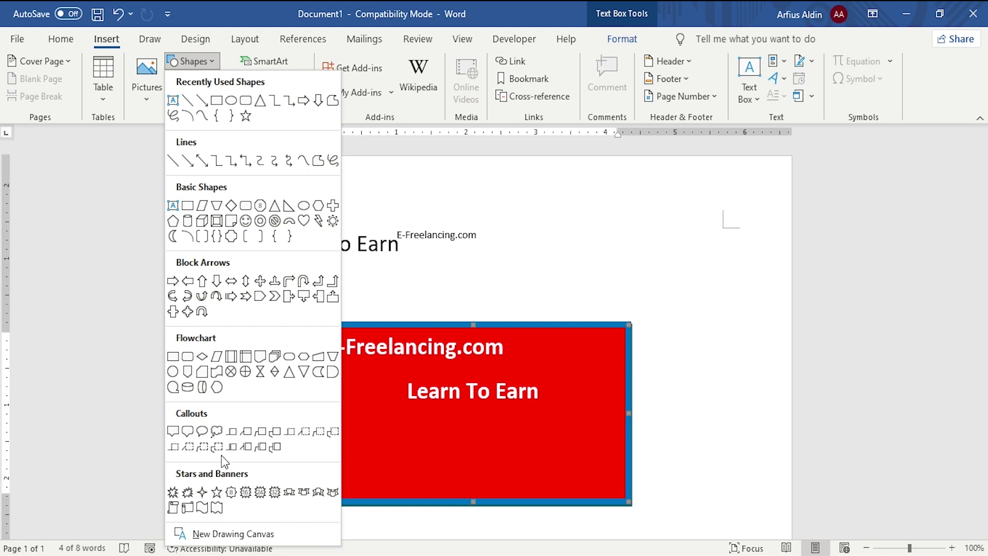
click(668, 278)
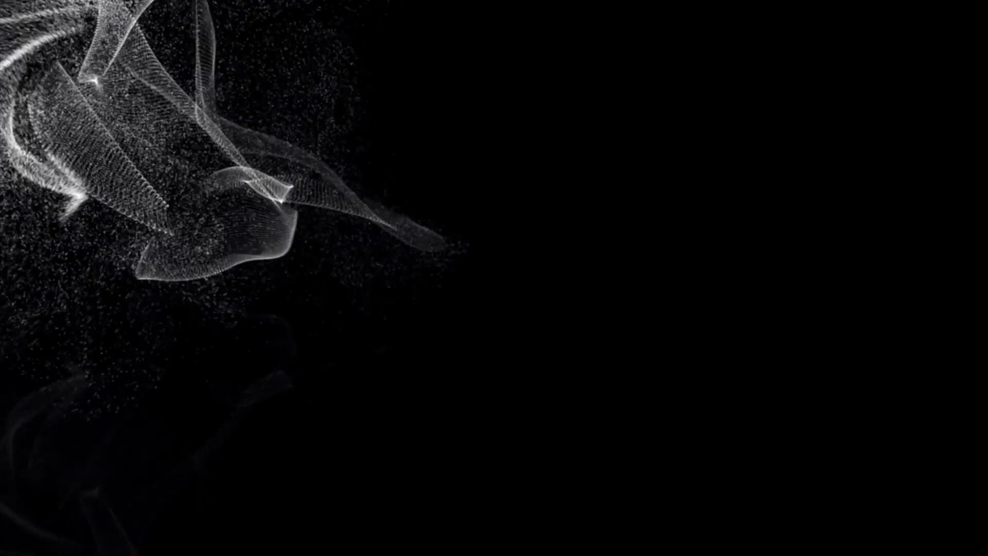